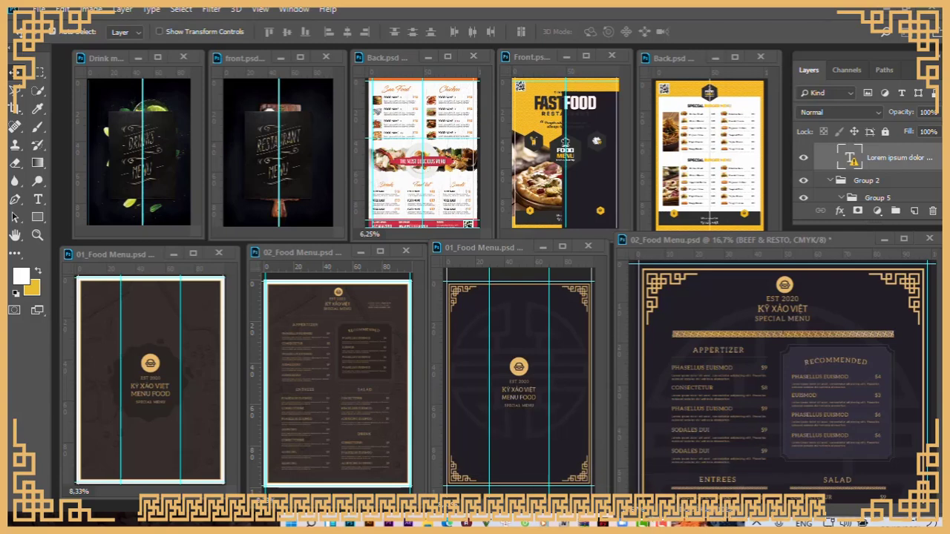
- Bring the Drinks Menu template up on its own and zoom in on it
{"action": "double_click", "coordinate": [122, 62]}
{"action": "key", "text": "ctrl+plus"}
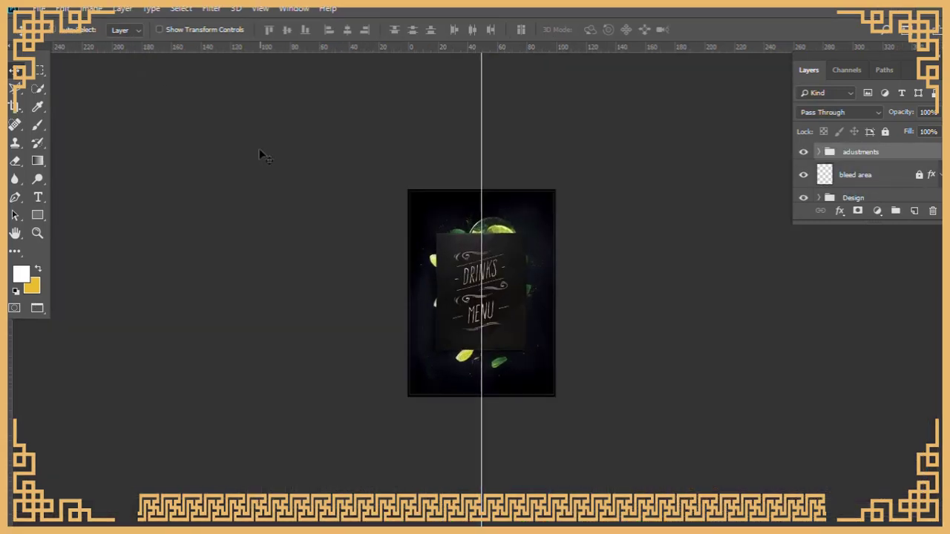
{"action": "key", "text": "ctrl+plus"}
{"action": "key", "text": "ctrl+plus"}
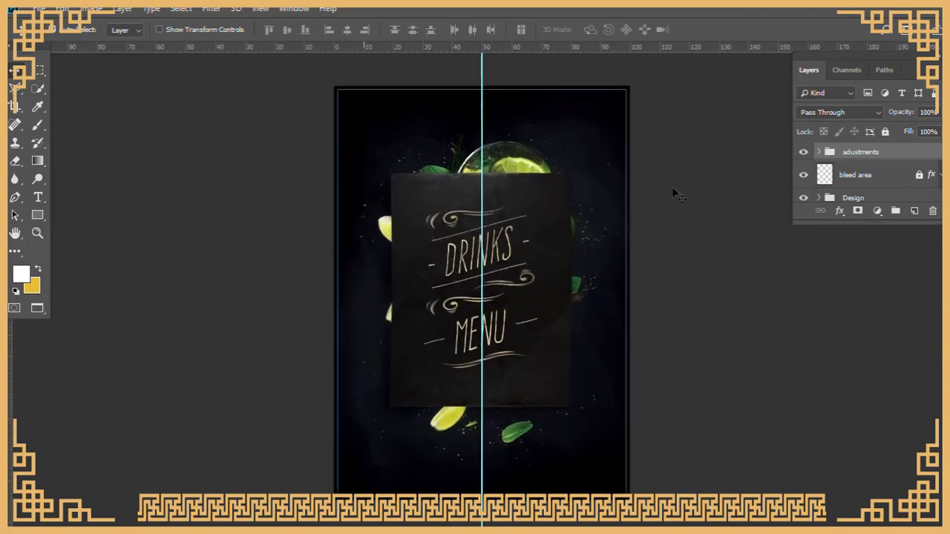
- Inspect the Drinks Menu's adjustments group, then expand its Design group
{"action": "left_click", "coordinate": [820, 152]}
{"action": "scroll", "coordinate": [854, 170], "scroll_direction": "down", "scroll_amount": 1}
{"action": "scroll", "coordinate": [854, 170], "scroll_direction": "down", "scroll_amount": 2}
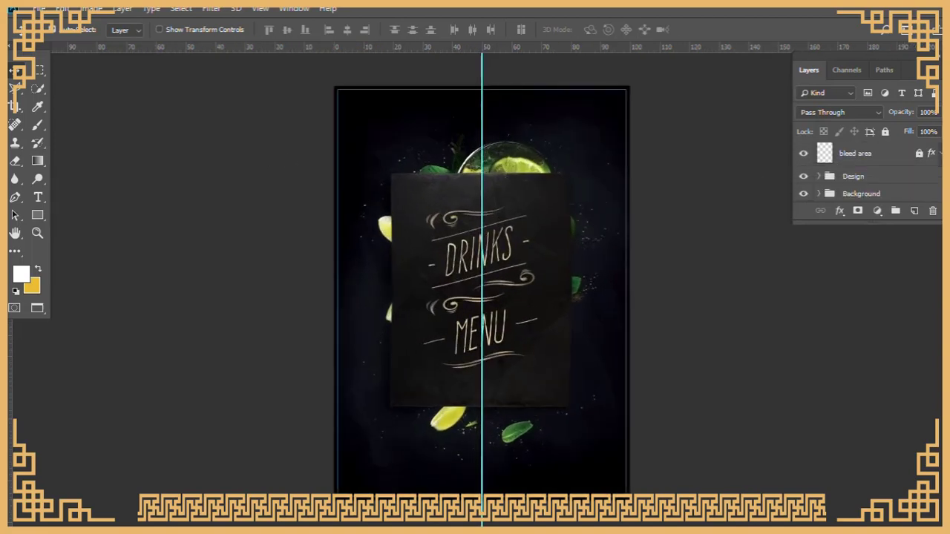
{"action": "scroll", "coordinate": [901, 180], "scroll_direction": "up", "scroll_amount": 3}
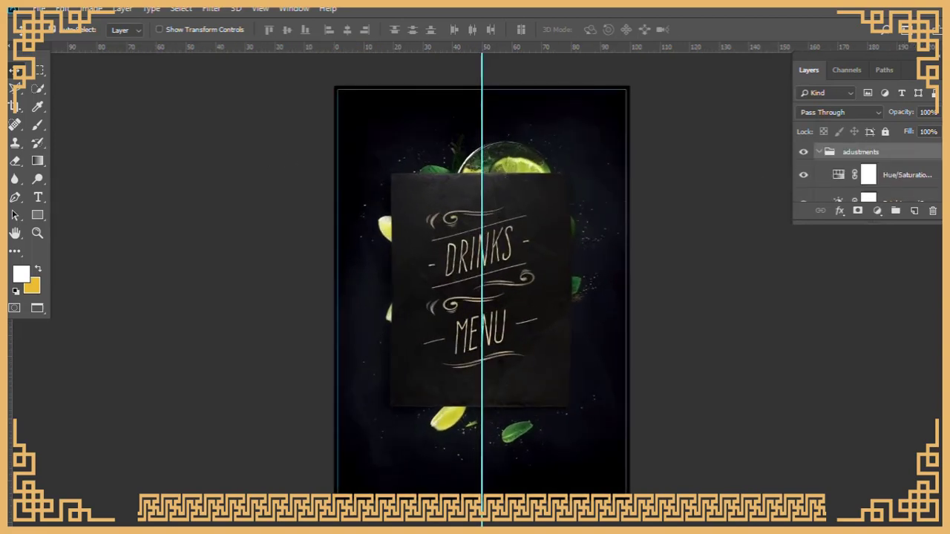
{"action": "left_click", "coordinate": [819, 152]}
{"action": "scroll", "coordinate": [821, 178], "scroll_direction": "down", "scroll_amount": 1}
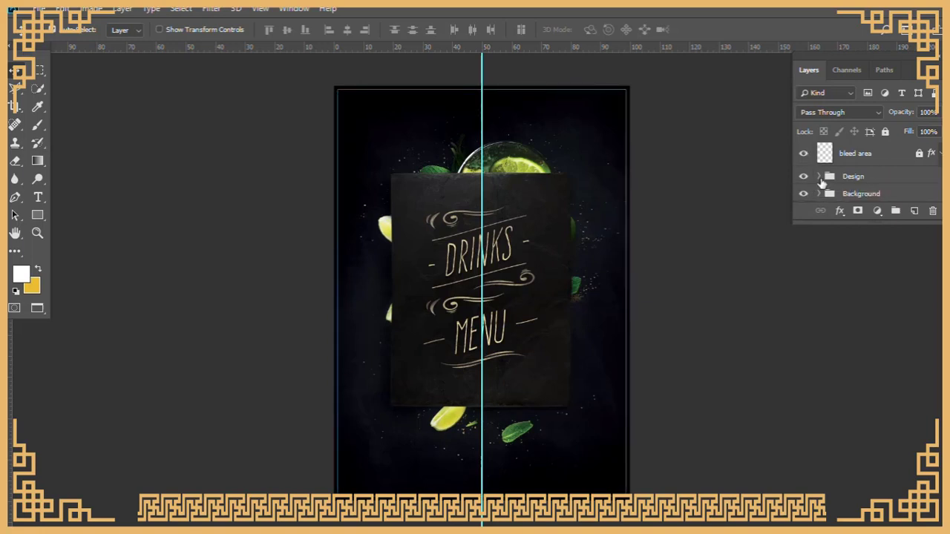
{"action": "left_click", "coordinate": [819, 176]}
{"action": "scroll", "coordinate": [853, 178], "scroll_direction": "down", "scroll_amount": 1}
- Check the glass layer, move it to the lower right and back up, and inspect the decor layers
{"action": "left_click", "coordinate": [883, 188]}
{"action": "left_click", "coordinate": [803, 189]}
{"action": "left_click", "coordinate": [803, 189]}
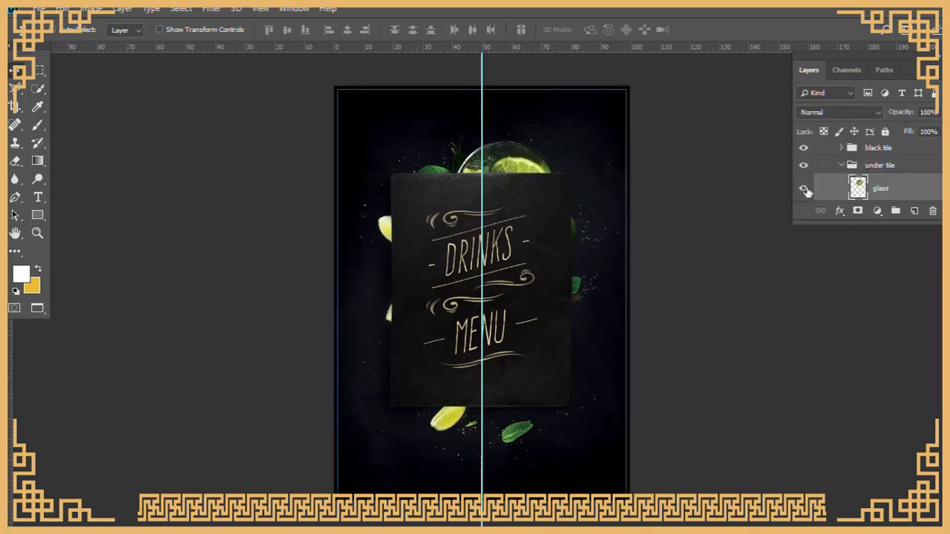
{"action": "key", "text": "ctrl+t"}
{"action": "left_click_drag", "start_coordinate": [568, 137], "coordinate": [599, 424]}
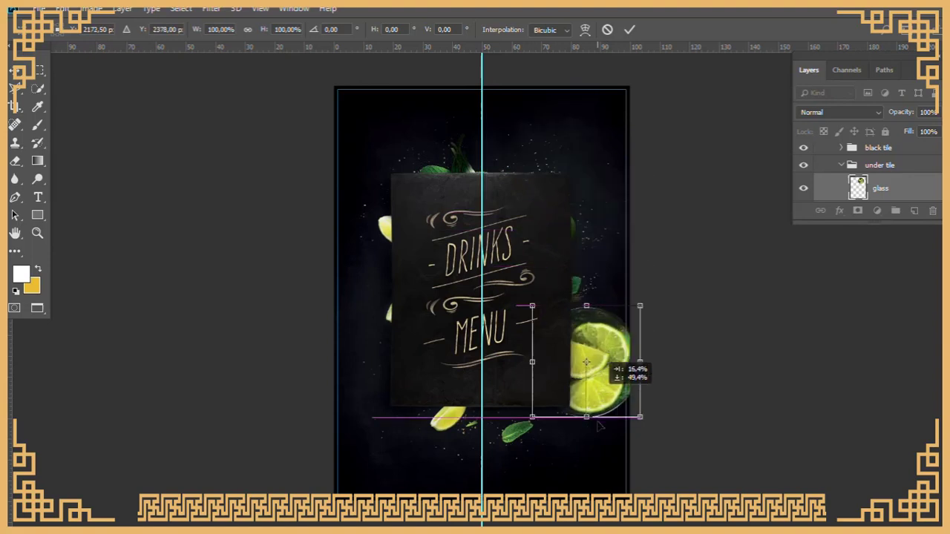
{"action": "mouse_move", "coordinate": [599, 425]}
{"action": "left_mouse_down"}
{"action": "mouse_move", "coordinate": [565, 160]}
{"action": "mouse_move", "coordinate": [528, 141]}
{"action": "mouse_move", "coordinate": [530, 170]}
{"action": "left_mouse_up"}
{"action": "key", "text": "Return"}
{"action": "left_click", "coordinate": [598, 304]}
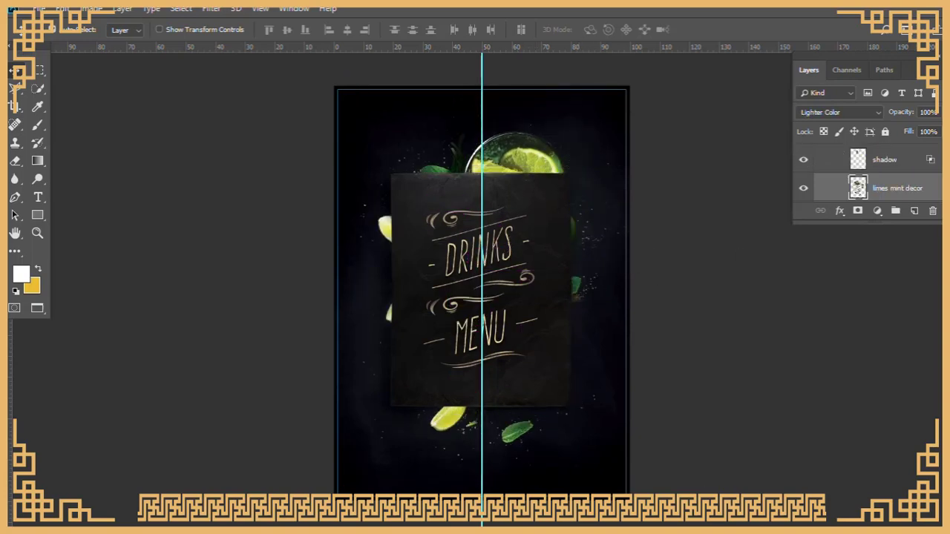
{"action": "left_click", "coordinate": [803, 194]}
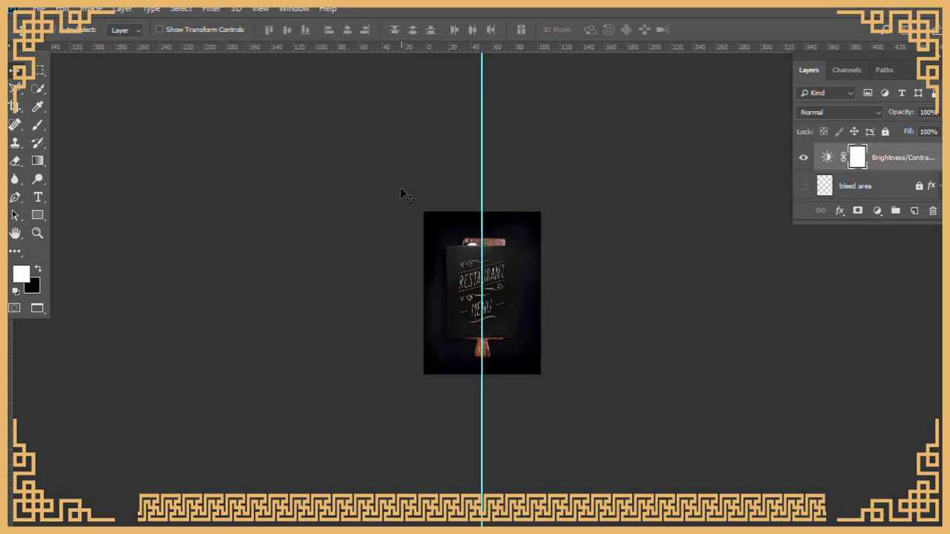
- Fit the restaurant front to the window and hide the black slate and RESTAURANT lettering
{"action": "key", "text": "ctrl+0"}
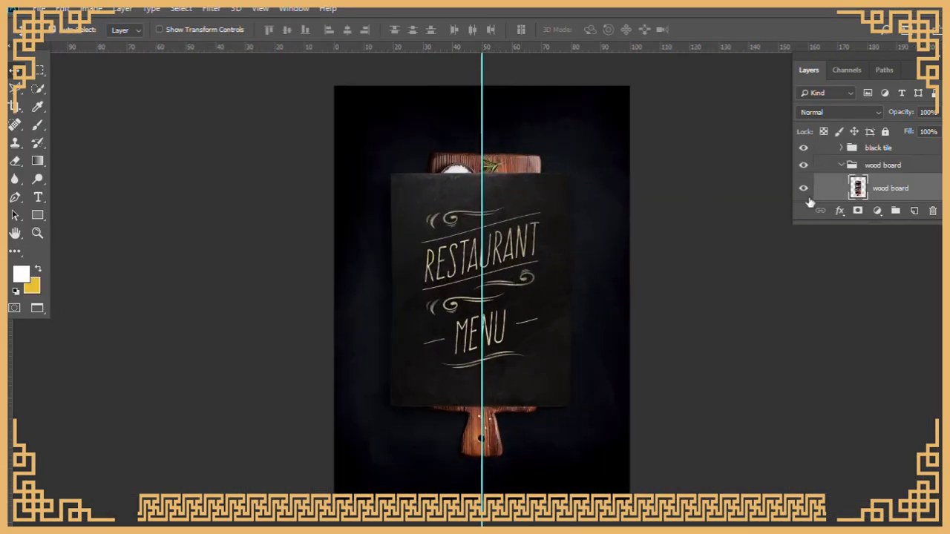
{"action": "left_click", "coordinate": [527, 258]}
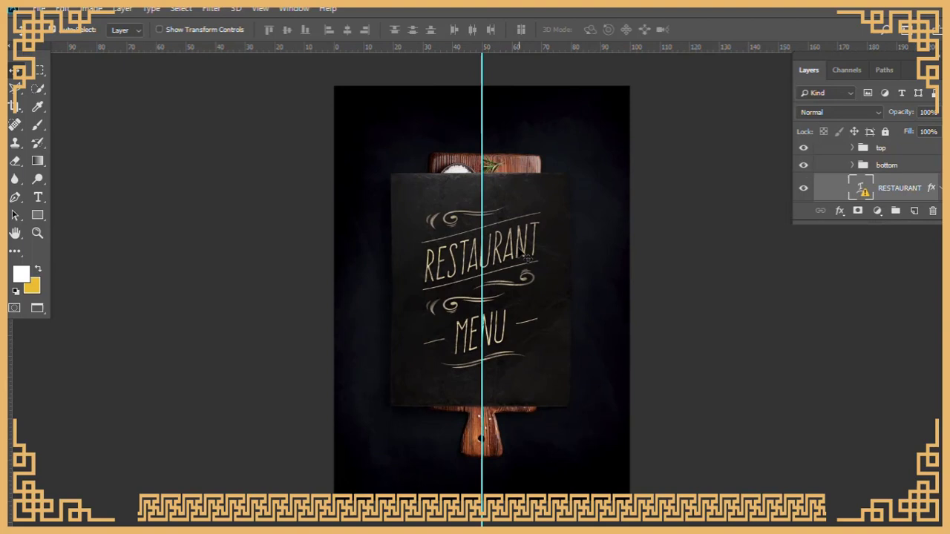
{"action": "left_click", "coordinate": [563, 260]}
{"action": "left_click", "coordinate": [803, 188]}
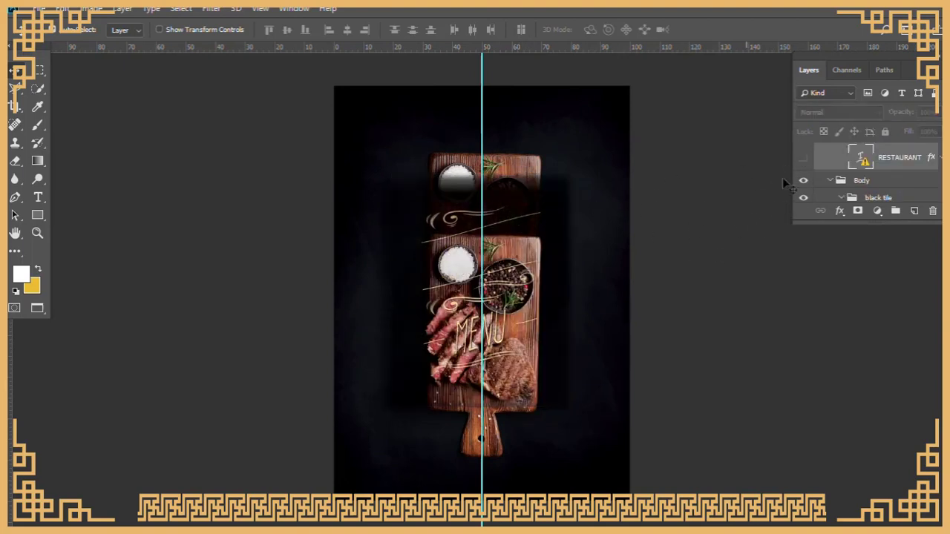
{"action": "left_click", "coordinate": [803, 186]}
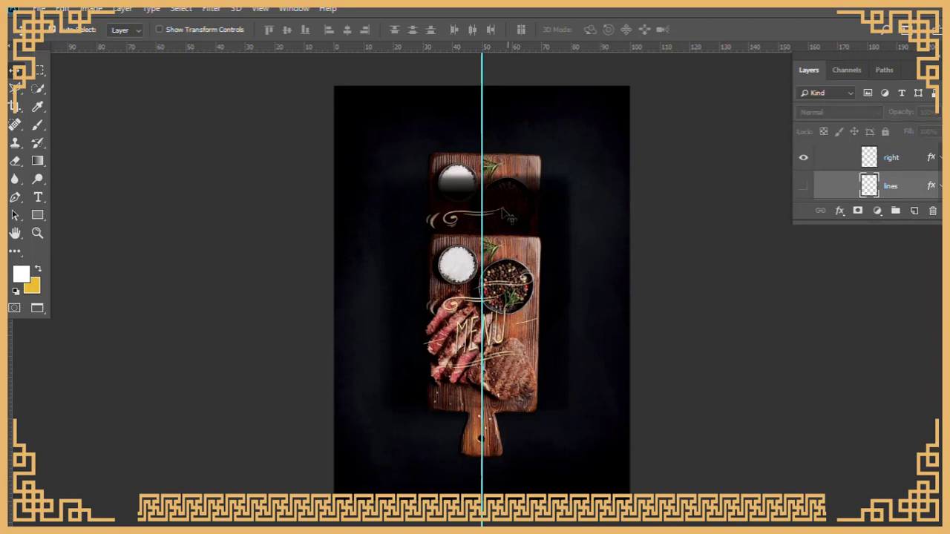
- Check the shadow and wood board layers by toggling them, then select layer 3
{"action": "left_click", "coordinate": [502, 211]}
{"action": "left_click", "coordinate": [801, 189]}
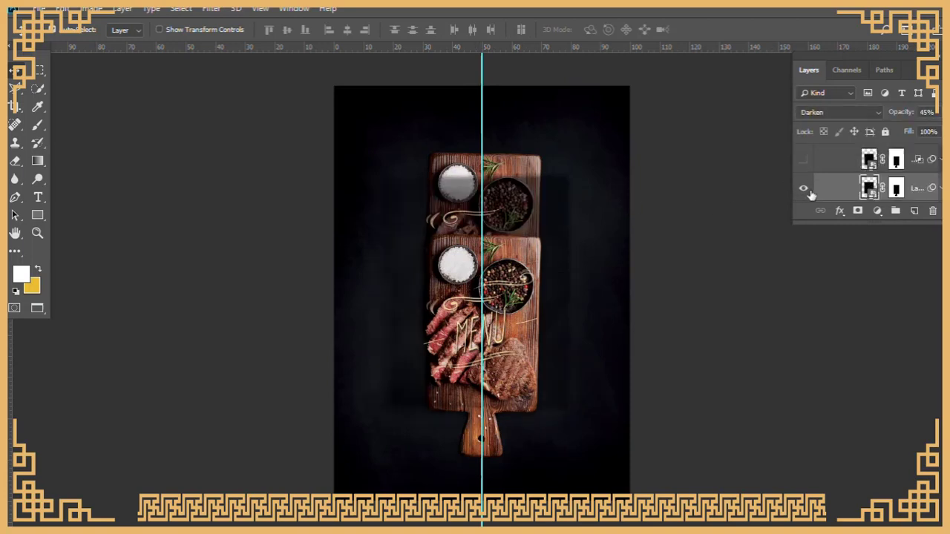
{"action": "left_click", "coordinate": [803, 189]}
{"action": "left_click", "coordinate": [458, 229]}
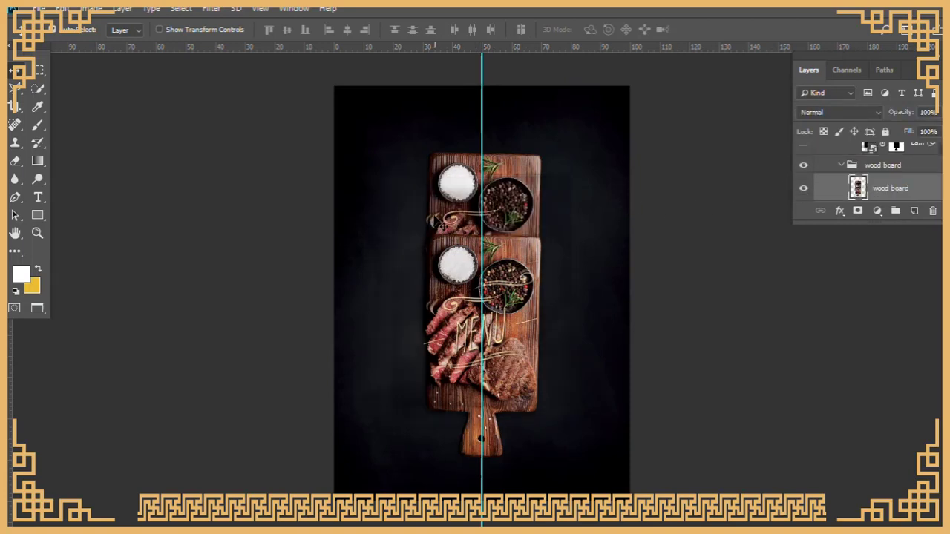
{"action": "left_click", "coordinate": [443, 221]}
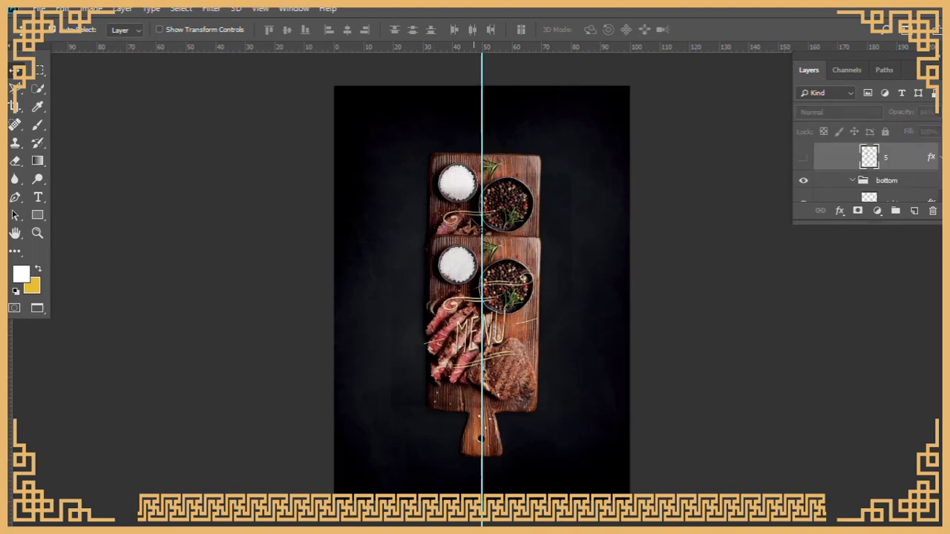
{"action": "left_click", "coordinate": [469, 219]}
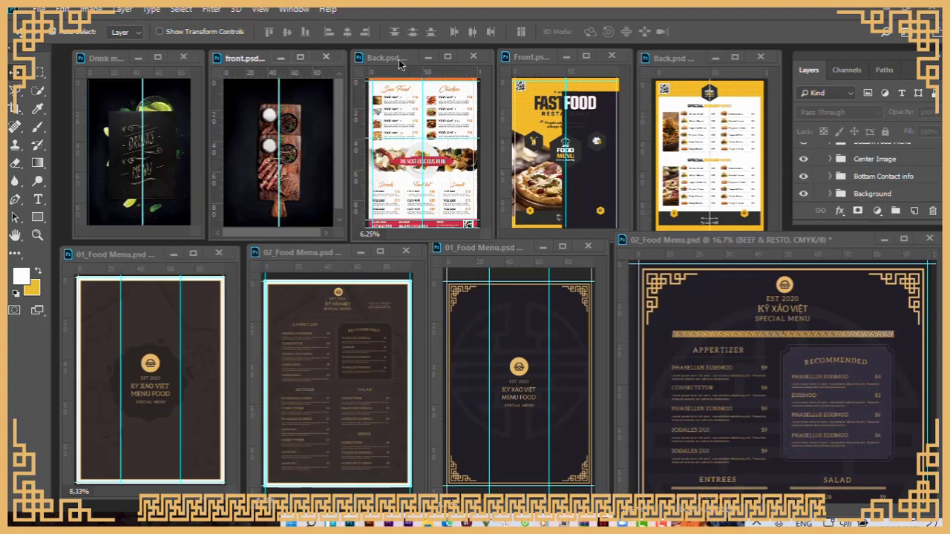
- Show the white and red Back menu alone and zoom in on its banner
{"action": "left_click_drag", "start_coordinate": [401, 63], "coordinate": [405, 57]}
{"action": "key", "text": "f"}
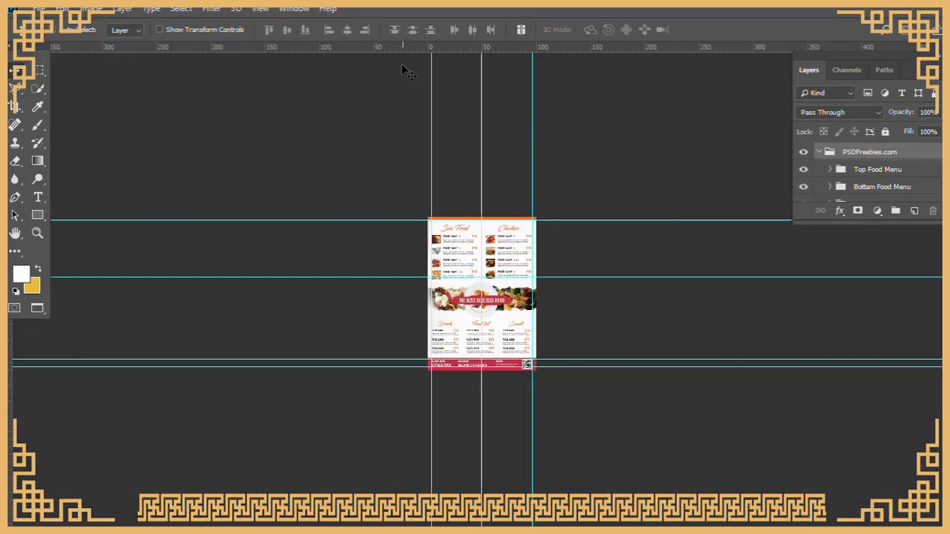
{"action": "key", "text": "ctrl+1"}
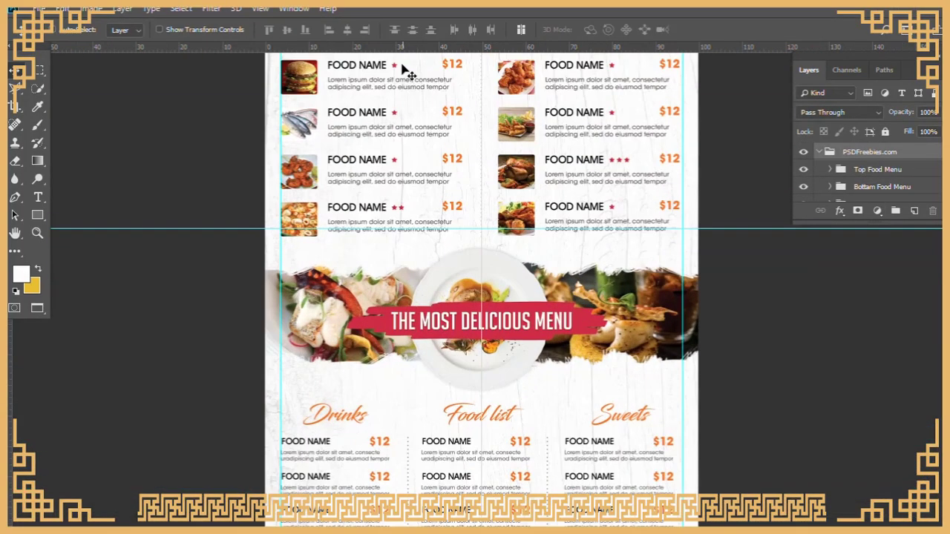
{"action": "key", "text": "h"}
{"action": "mouse_move", "coordinate": [466, 336]}
{"action": "left_mouse_down"}
{"action": "mouse_move", "coordinate": [467, 306]}
{"action": "mouse_move", "coordinate": [466, 325]}
{"action": "left_mouse_up"}
- Replace the banner text with 'Kỹ Xảo Việt Menu food'
{"action": "key", "text": "t"}
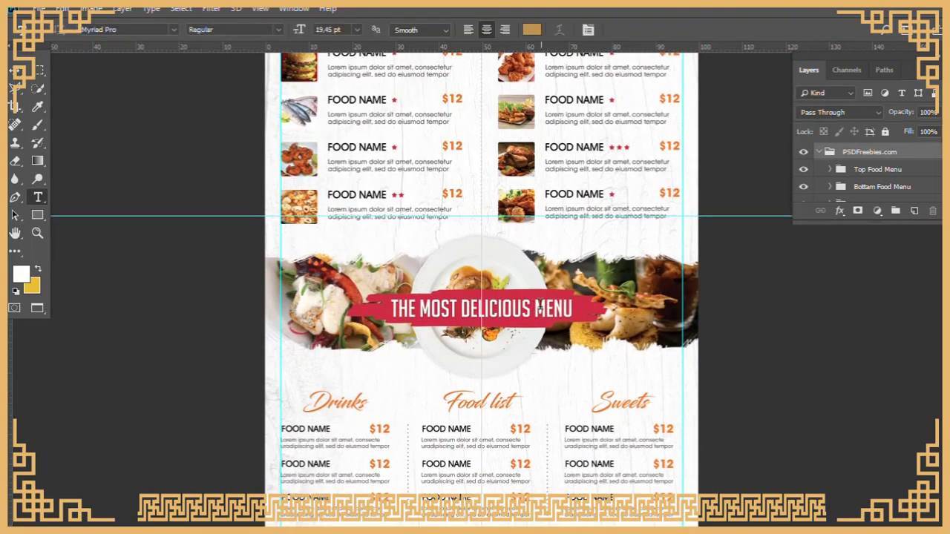
{"action": "triple_click", "coordinate": [512, 310]}
{"action": "type", "text": "Куха"}
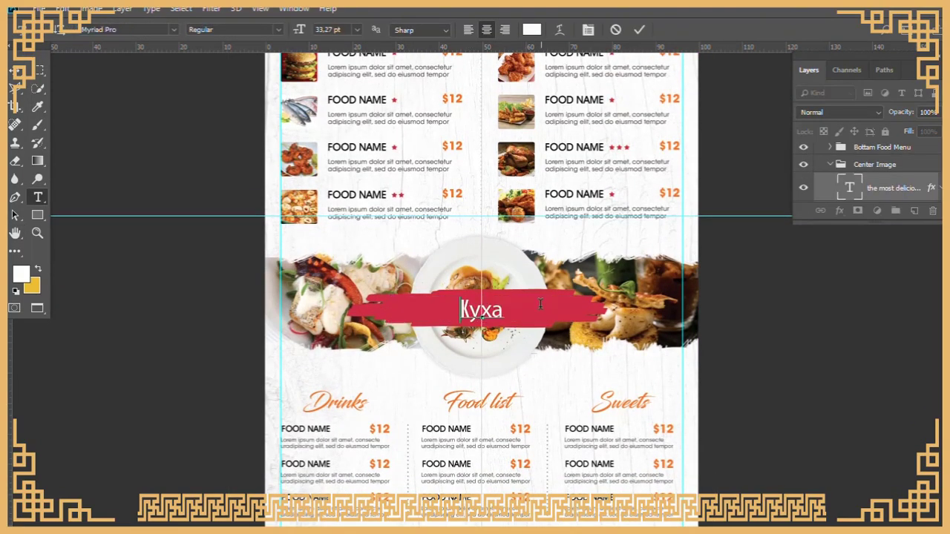
{"action": "key", "text": "ctrl+a"}
{"action": "type", "text": "Ку"}
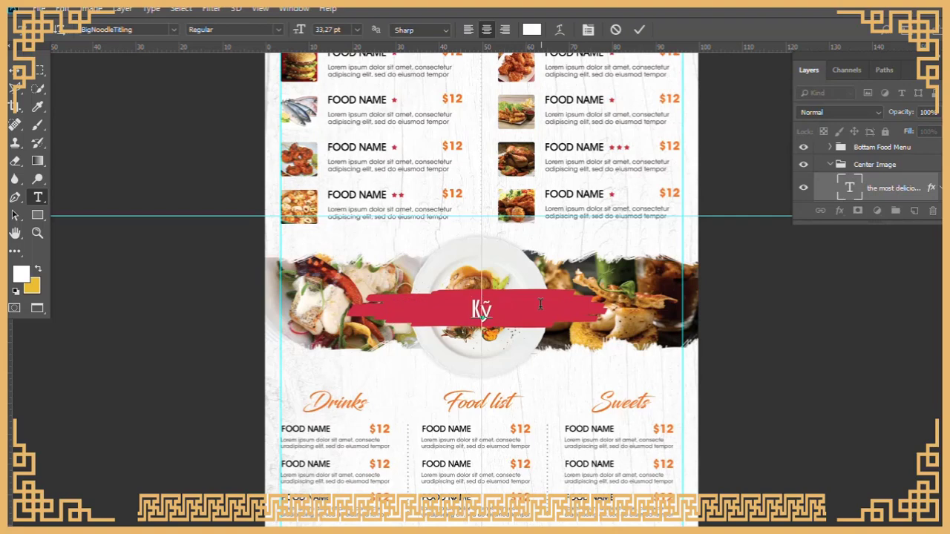
{"action": "key", "text": "Left"}
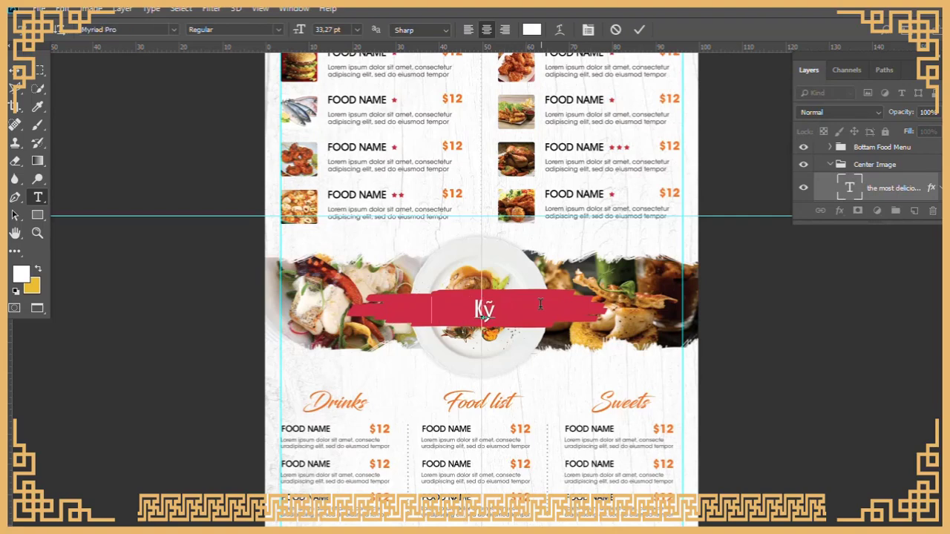
{"action": "type", "text": "Xảo Việt Menu food"}
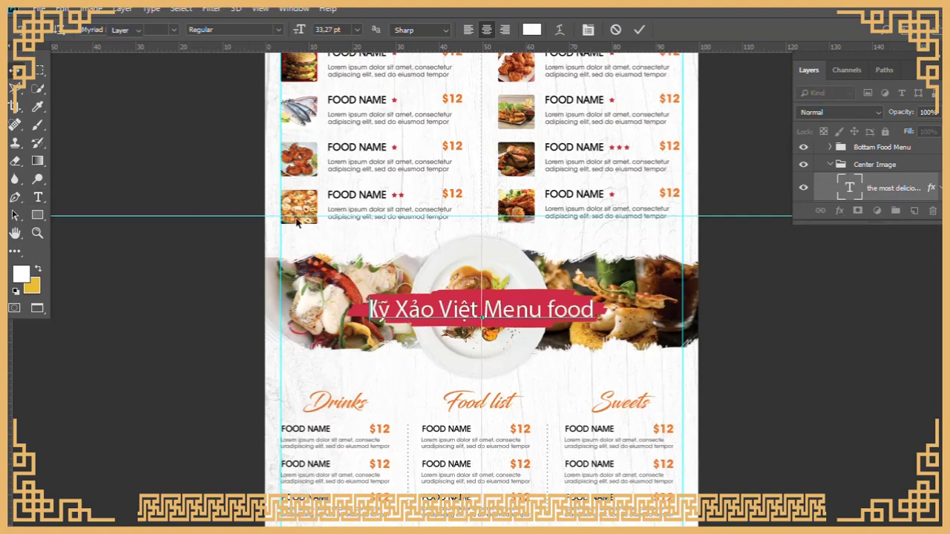
{"action": "key", "text": "ctrl+Return"}
- Scale the banner text to about 88% and centre it on the page
{"action": "key", "text": "ctrl+t"}
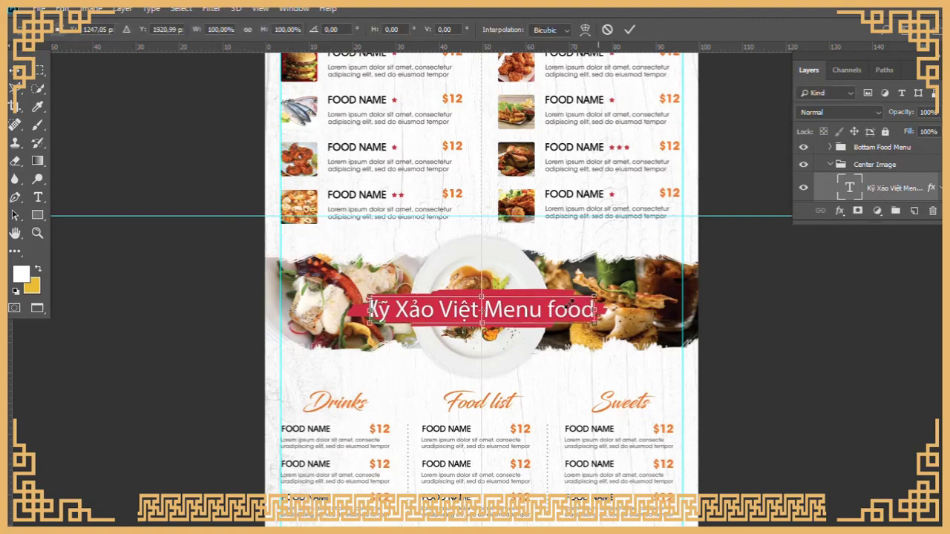
{"action": "left_click_drag", "start_coordinate": [595, 320], "coordinate": [553, 312]}
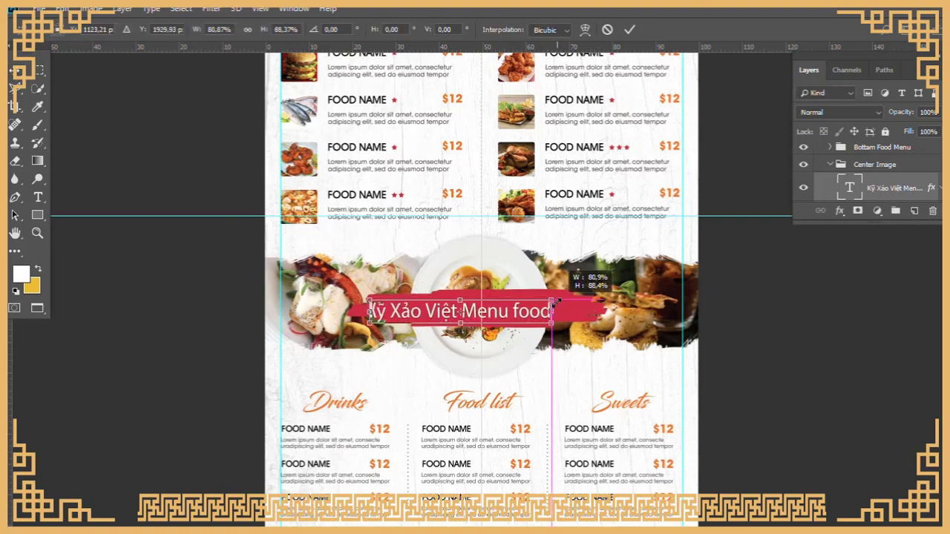
{"action": "key", "text": "Return"}
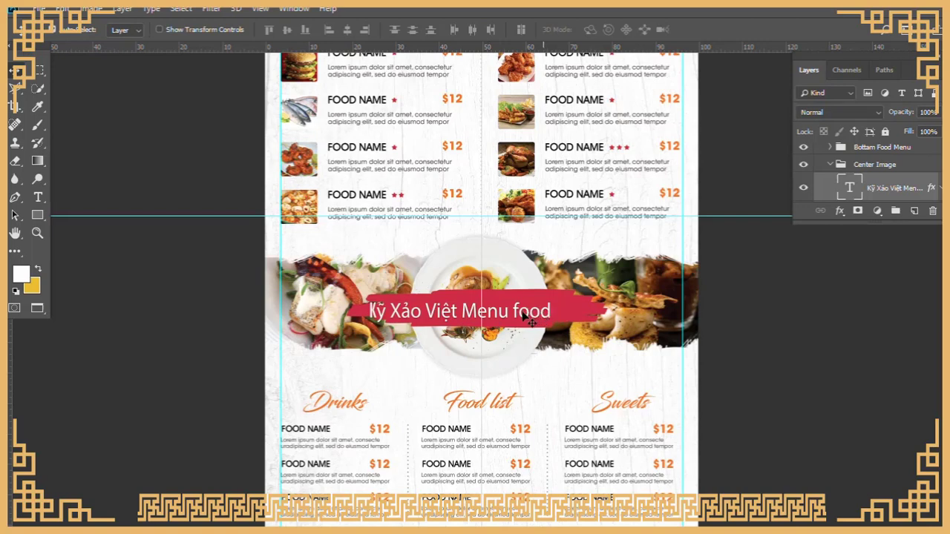
{"action": "key", "text": "ctrl+t"}
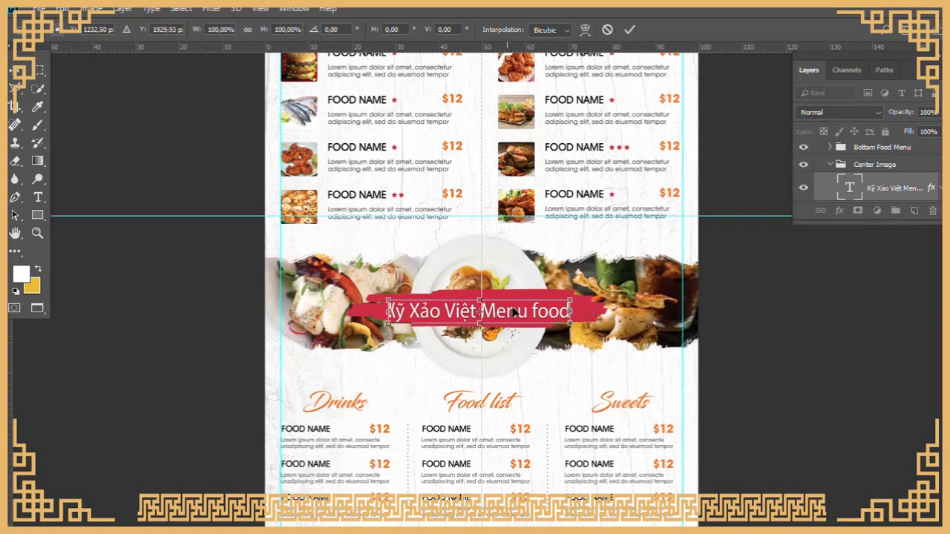
{"action": "left_click_drag", "start_coordinate": [514, 313], "coordinate": [514, 313]}
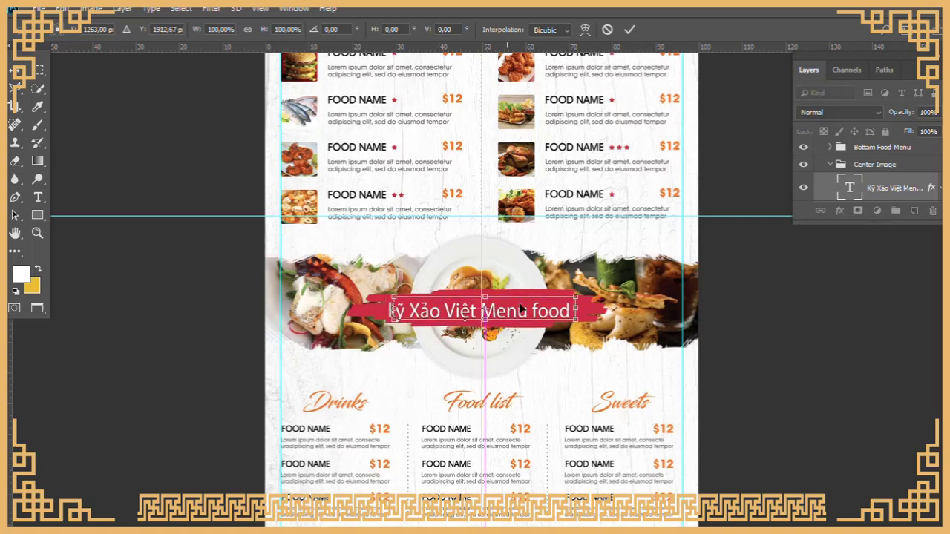
{"action": "key", "text": "Return"}
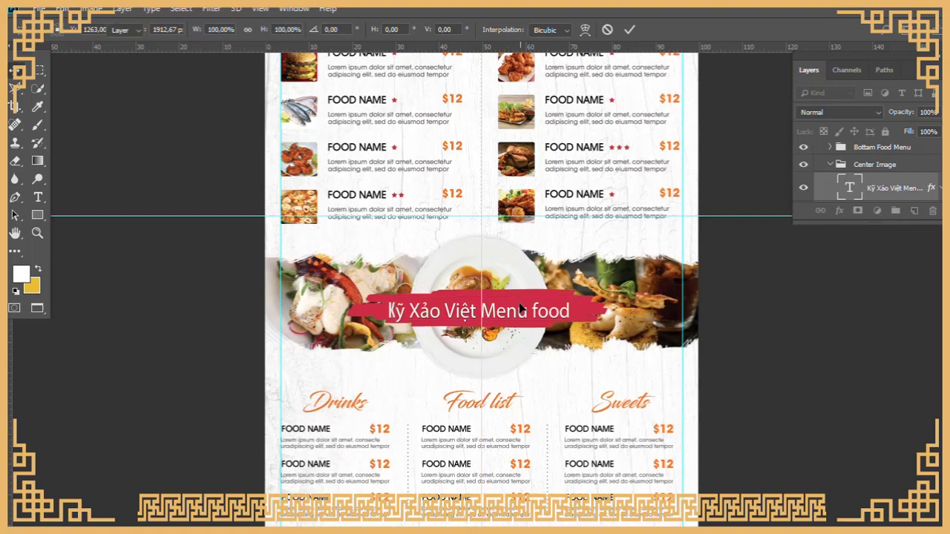
- Check the Bottom Food Menu, Center Image and Background groups, leaving Bottom Contact info hidden
{"action": "scroll", "coordinate": [549, 223], "scroll_direction": "up", "scroll_amount": 3}
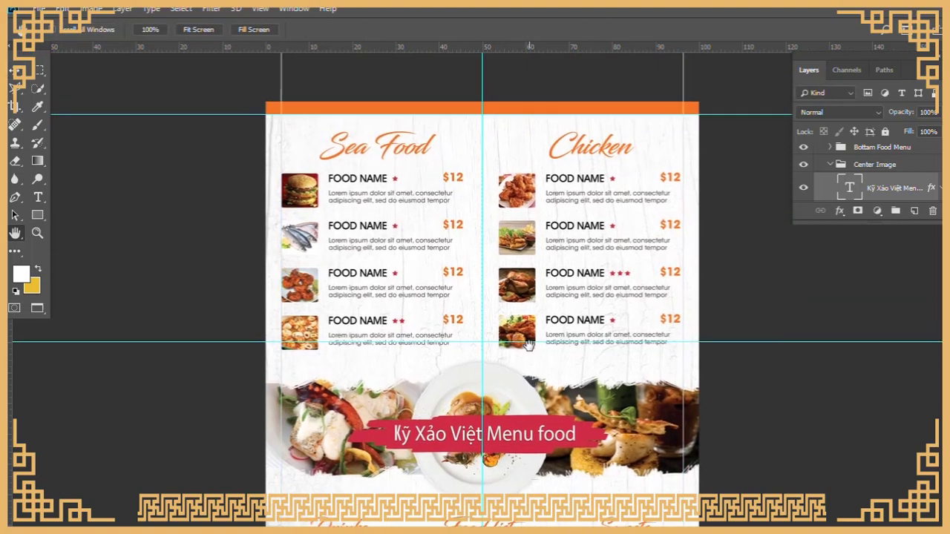
{"action": "left_click", "coordinate": [831, 165]}
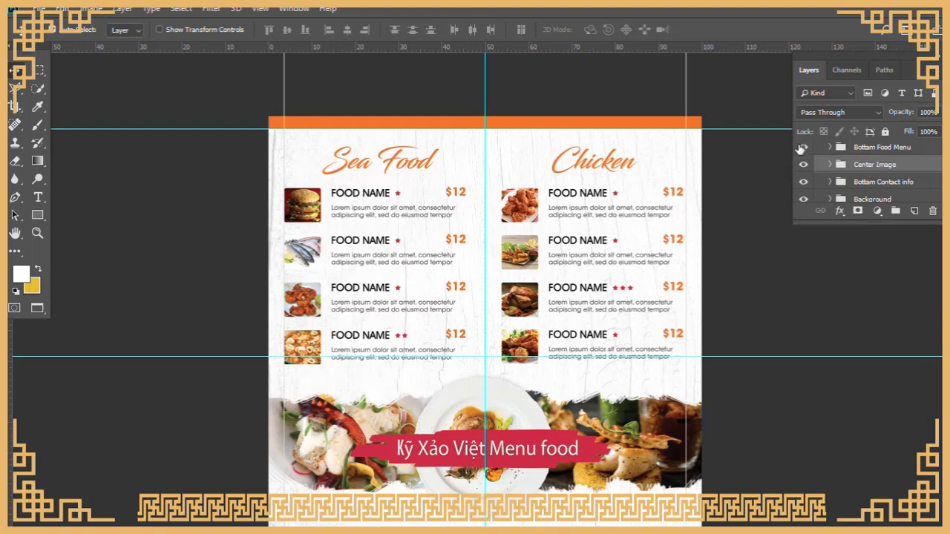
{"action": "scroll", "coordinate": [486, 297], "scroll_direction": "down", "scroll_amount": 3}
{"action": "left_click", "coordinate": [803, 147]}
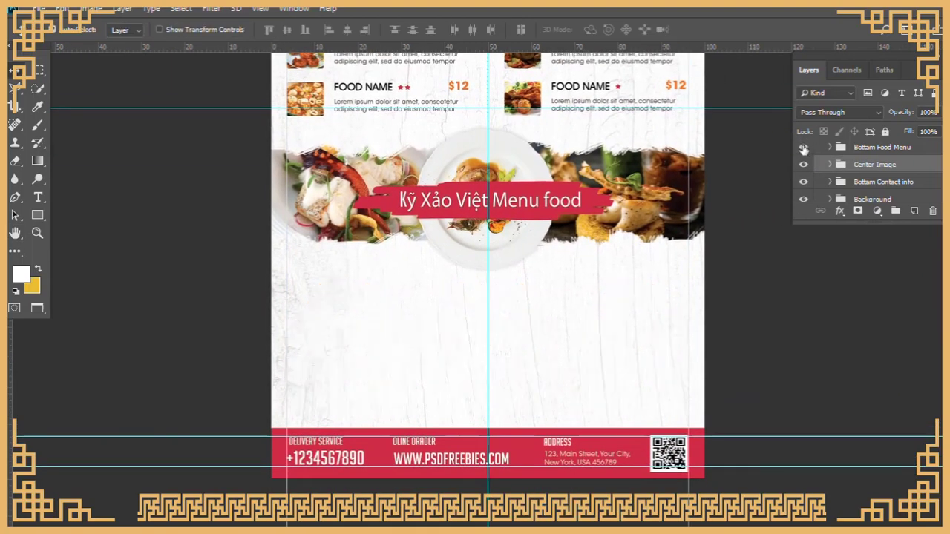
{"action": "left_click", "coordinate": [802, 164]}
{"action": "left_click", "coordinate": [802, 199]}
{"action": "left_click", "coordinate": [803, 182]}
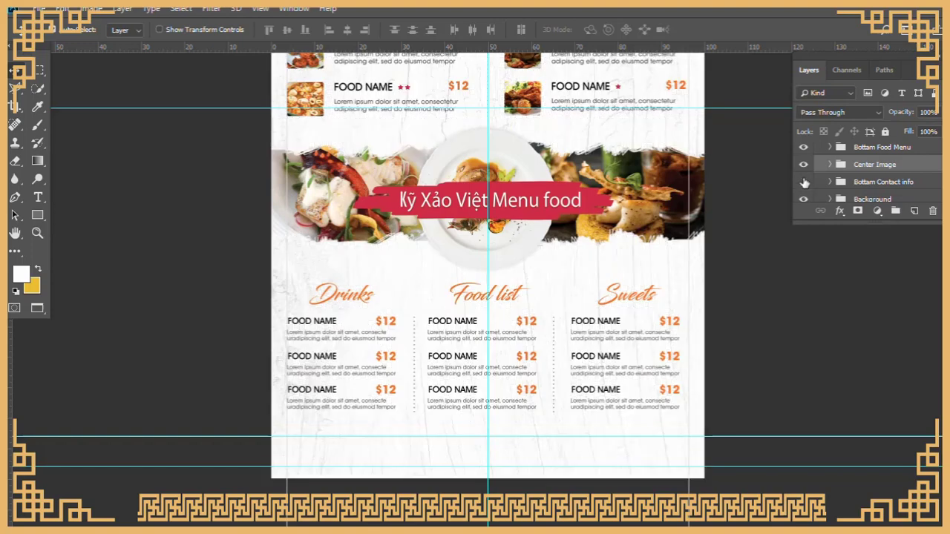
{"action": "scroll", "coordinate": [535, 273], "scroll_direction": "up", "scroll_amount": 3}
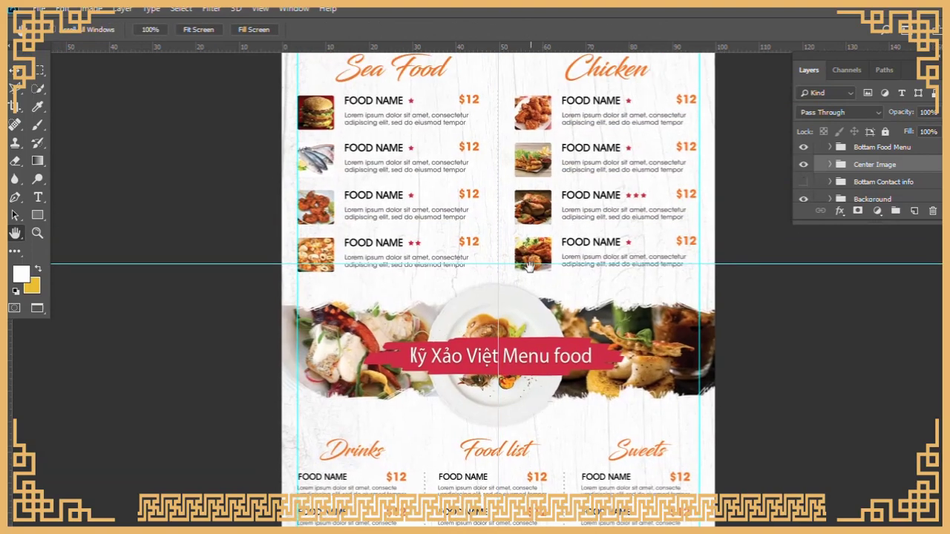
{"action": "left_click", "coordinate": [802, 199]}
{"action": "left_click", "coordinate": [802, 199]}
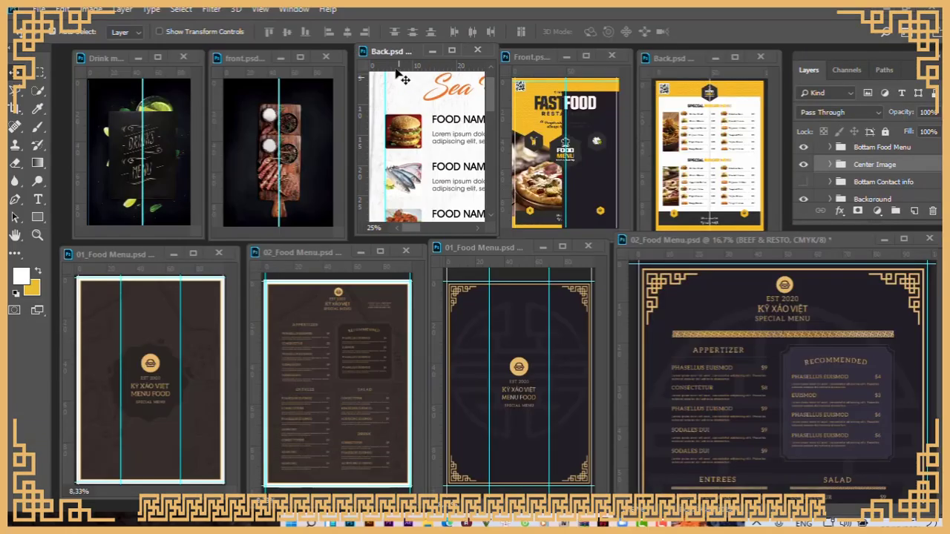
- Bring the Fast Food Front.psd design up to full view
{"action": "key", "text": "ctrl+minus"}
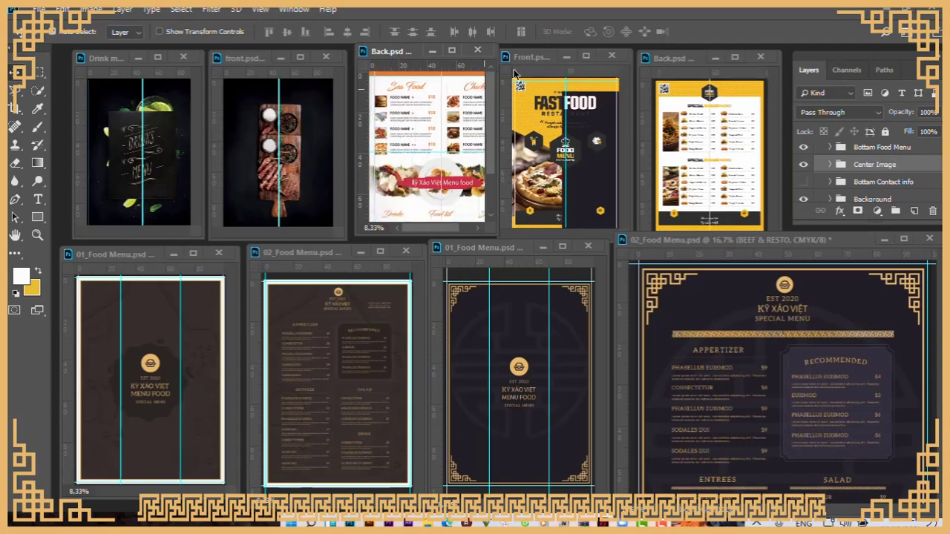
{"action": "double_click", "coordinate": [547, 56]}
{"action": "scroll", "coordinate": [493, 209], "scroll_direction": "up", "scroll_amount": 2}
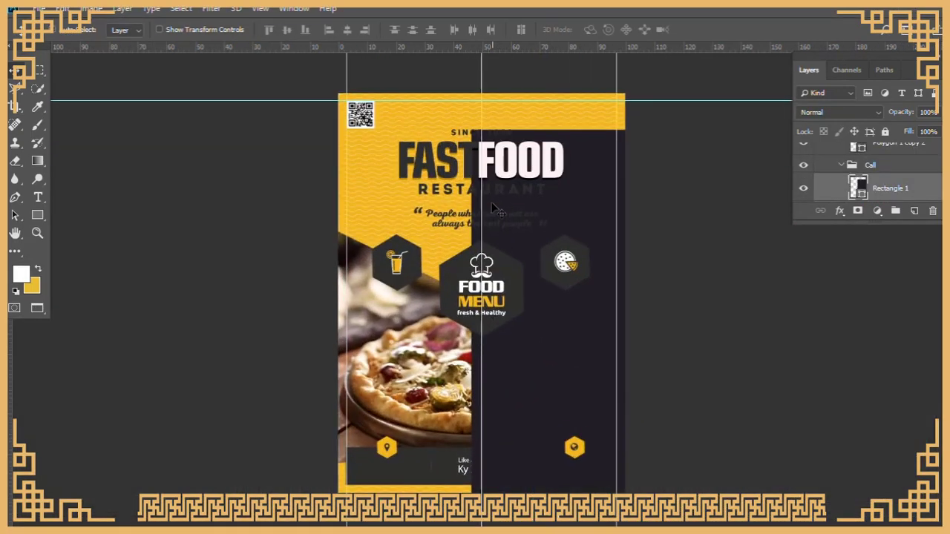
{"action": "scroll", "coordinate": [494, 209], "scroll_direction": "up", "scroll_amount": 2}
{"action": "scroll", "coordinate": [505, 248], "scroll_direction": "down", "scroll_amount": 5}
- Move Rectangle 1 out of the Call group, reorder Rectangle 3, and centre the chef-hat badge
{"action": "left_click_drag", "start_coordinate": [851, 204], "coordinate": [870, 191]}
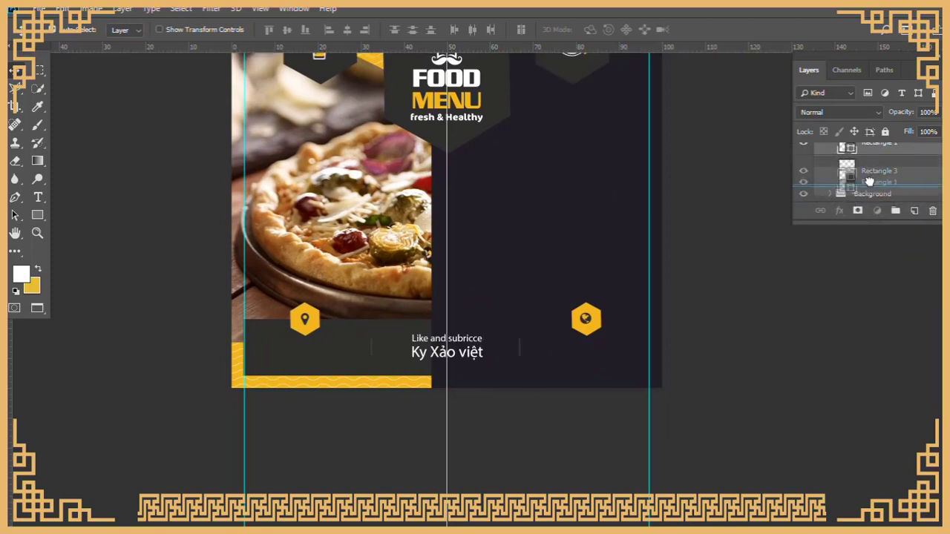
{"action": "left_click_drag", "start_coordinate": [871, 190], "coordinate": [869, 178]}
{"action": "key", "text": "h"}
{"action": "scroll", "coordinate": [513, 208], "scroll_direction": "up", "scroll_amount": 5}
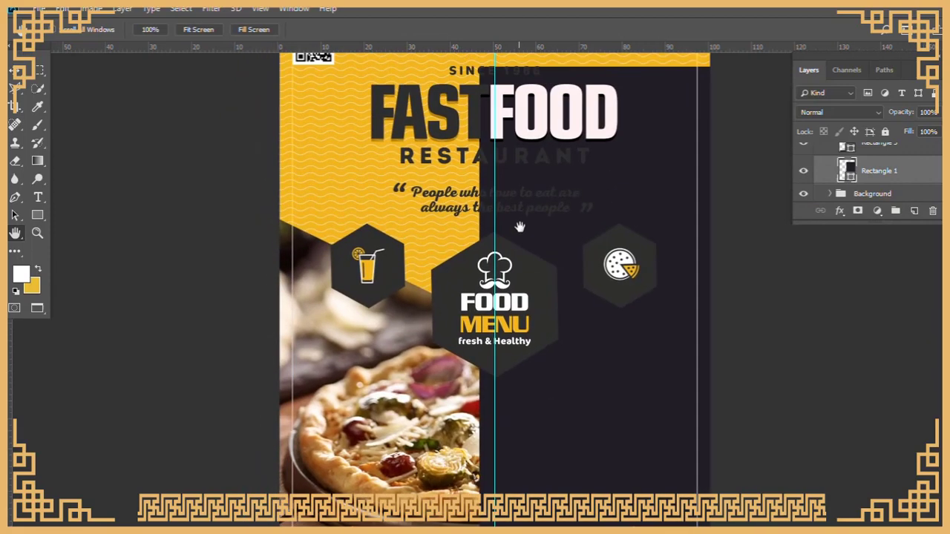
{"action": "key", "text": "v"}
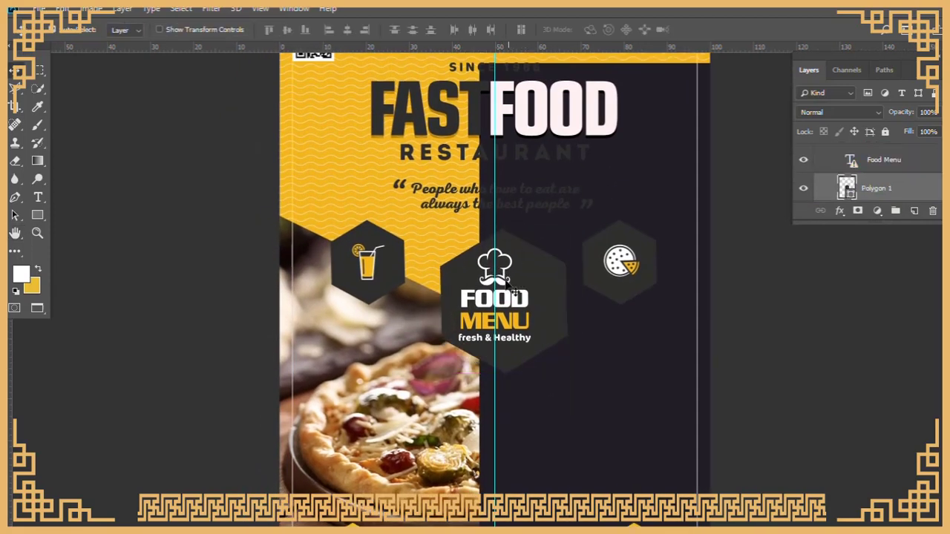
{"action": "mouse_move", "coordinate": [503, 282]}
{"action": "left_mouse_down"}
{"action": "mouse_move", "coordinate": [511, 281]}
{"action": "mouse_move", "coordinate": [494, 281]}
{"action": "left_mouse_up"}
- Nudge the FAST FOOD headline right and retype it as GOOGLDRIVER
{"action": "left_click", "coordinate": [568, 141]}
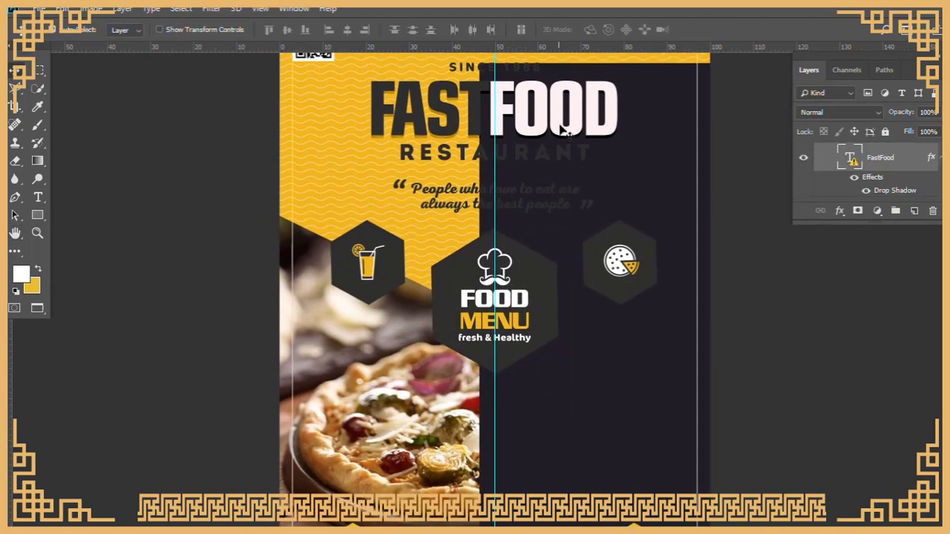
{"action": "left_click_drag", "start_coordinate": [566, 127], "coordinate": [572, 126]}
{"action": "key", "text": "t"}
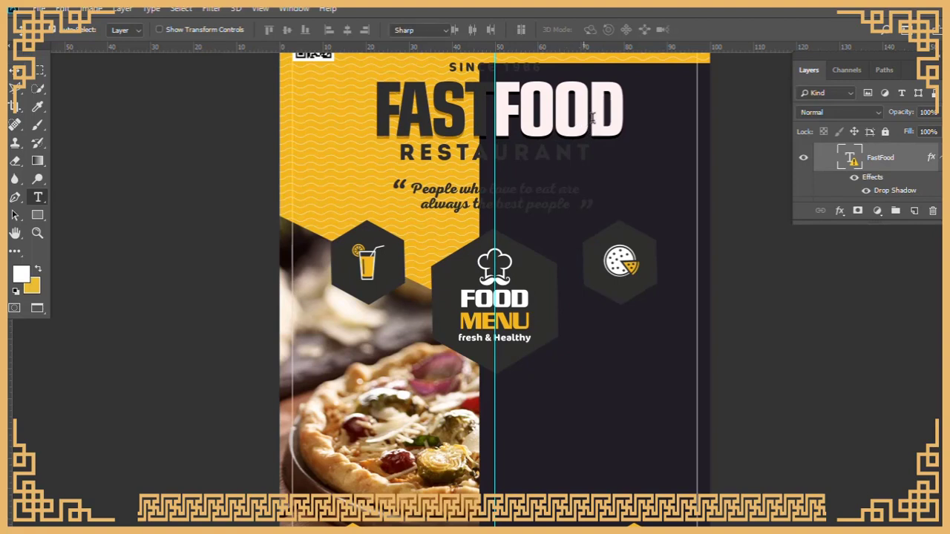
{"action": "left_click", "coordinate": [594, 118]}
{"action": "left_click", "coordinate": [458, 243]}
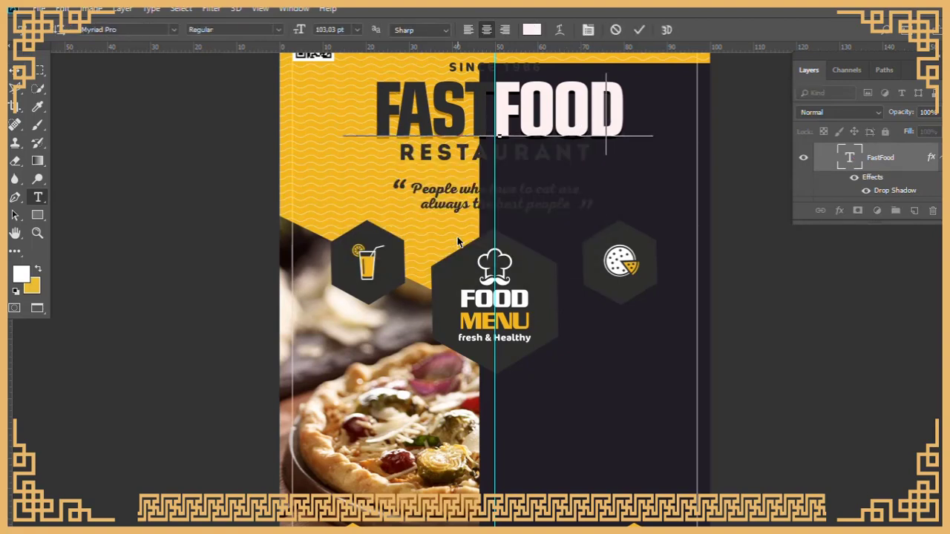
{"action": "key", "text": "ctrl+a"}
{"action": "key", "text": "ctrl+h"}
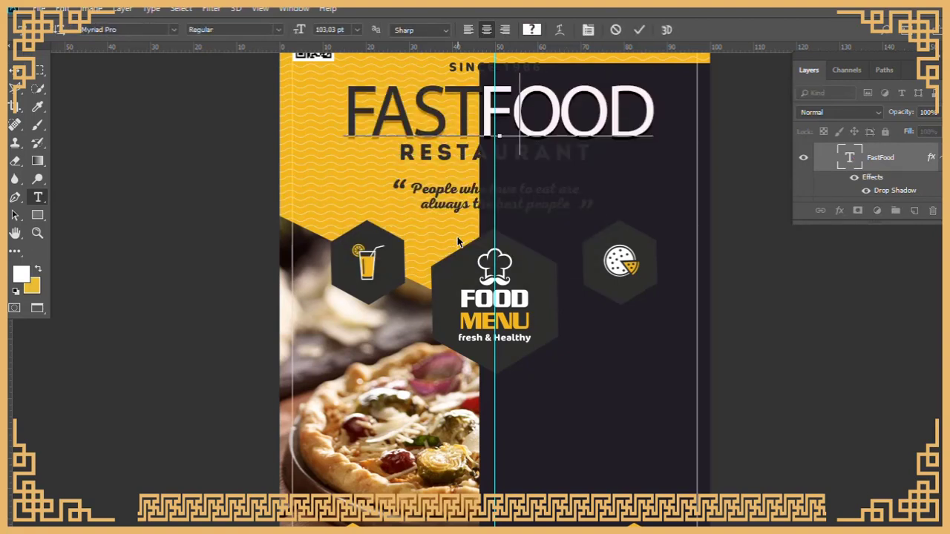
{"action": "type", "text": "GOOGLDRIVER"}
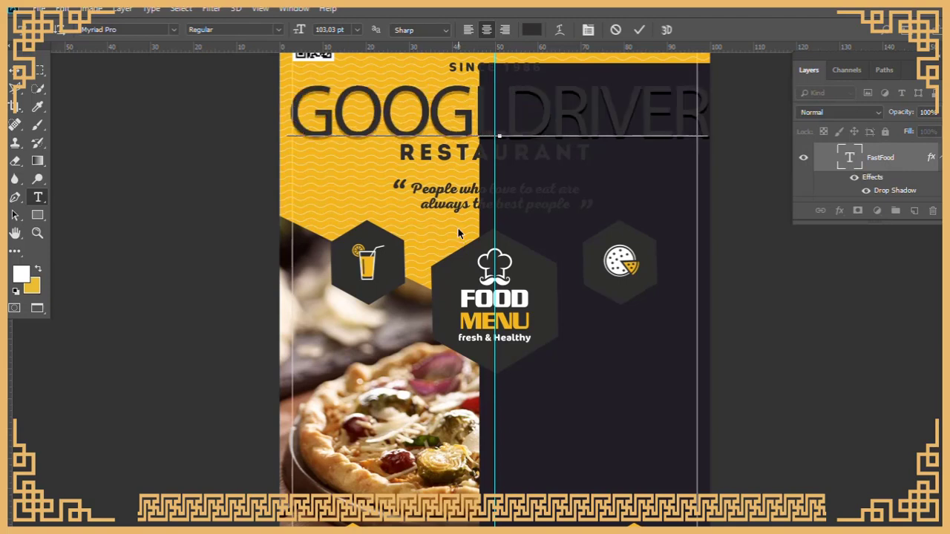
- Recolour the word DRIVER to pale pink #f8ebeb
{"action": "left_click_drag", "start_coordinate": [497, 109], "coordinate": [709, 111]}
{"action": "left_click", "coordinate": [531, 30]}
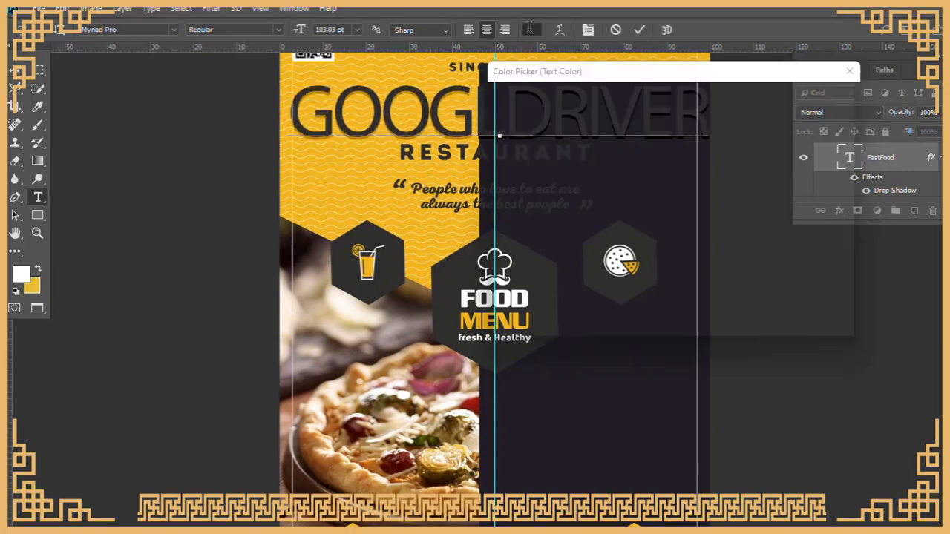
{"action": "left_click", "coordinate": [516, 124]}
{"action": "left_click", "coordinate": [503, 108]}
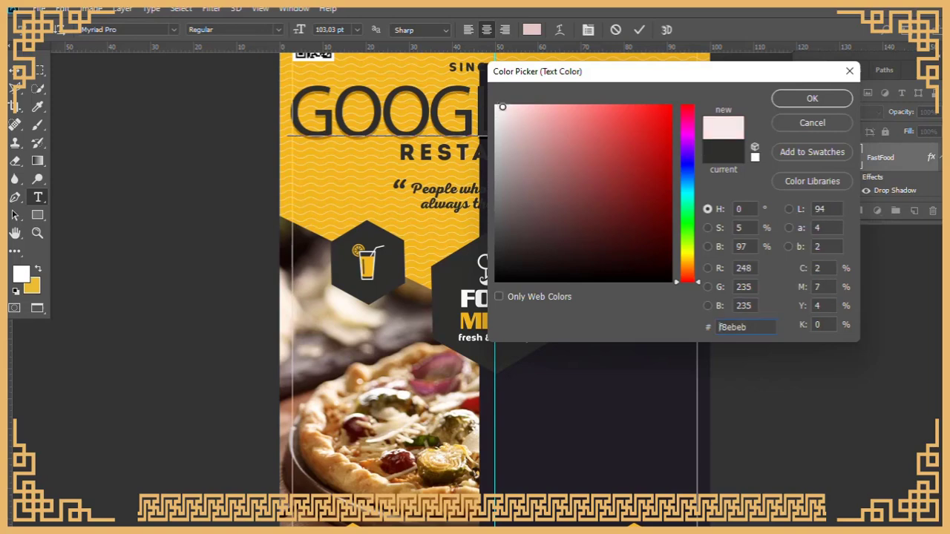
{"action": "left_click", "coordinate": [809, 98]}
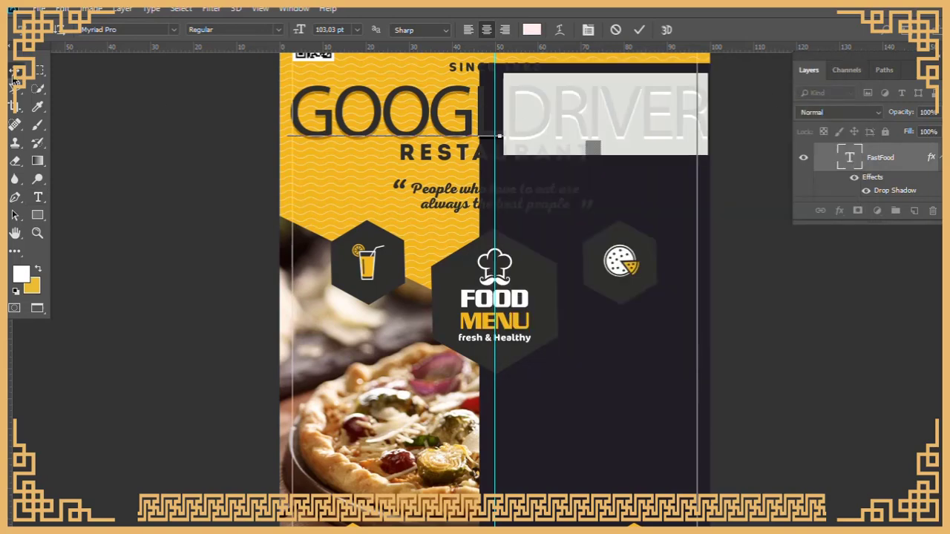
- Commit the headline edit, then select all of the headline text again
{"action": "left_click", "coordinate": [15, 74]}
{"action": "left_click", "coordinate": [38, 196]}
{"action": "left_click", "coordinate": [502, 111]}
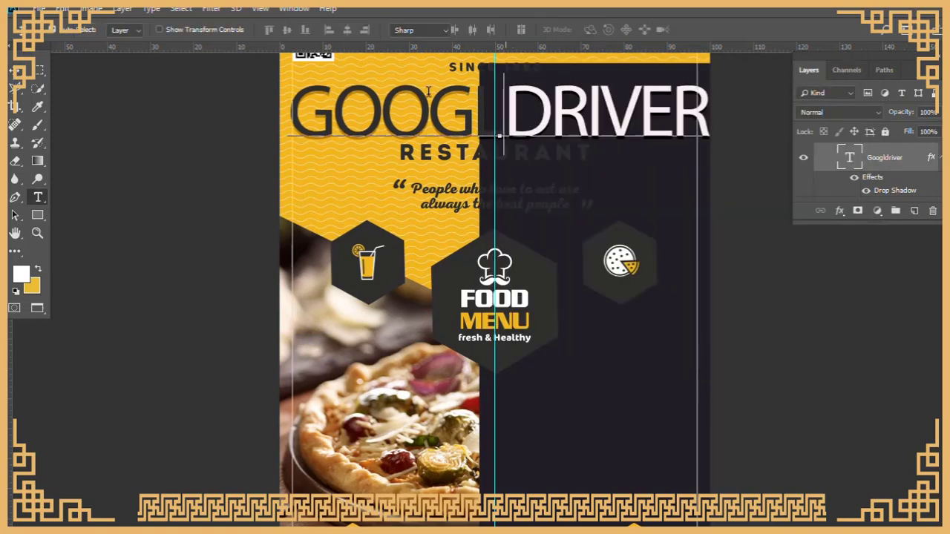
{"action": "key", "text": "ctrl+a"}
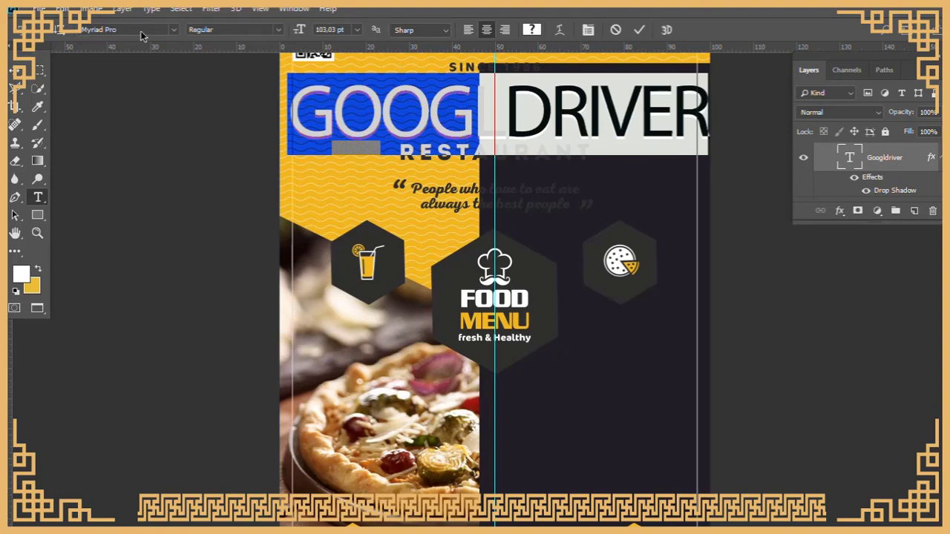
- Set the headline in the SVN-Angellife script font
{"action": "left_click", "coordinate": [140, 29]}
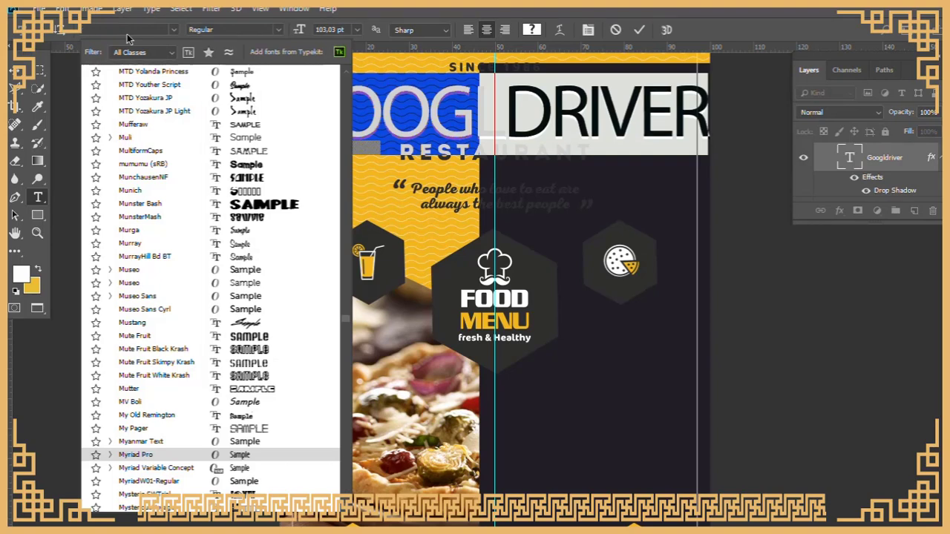
{"action": "type", "text": "SN"}
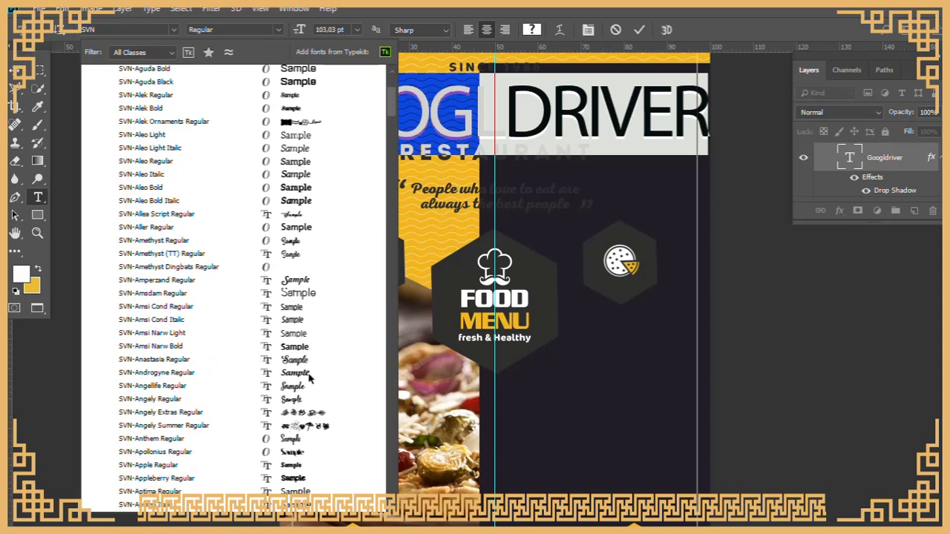
{"action": "key", "text": "Escape"}
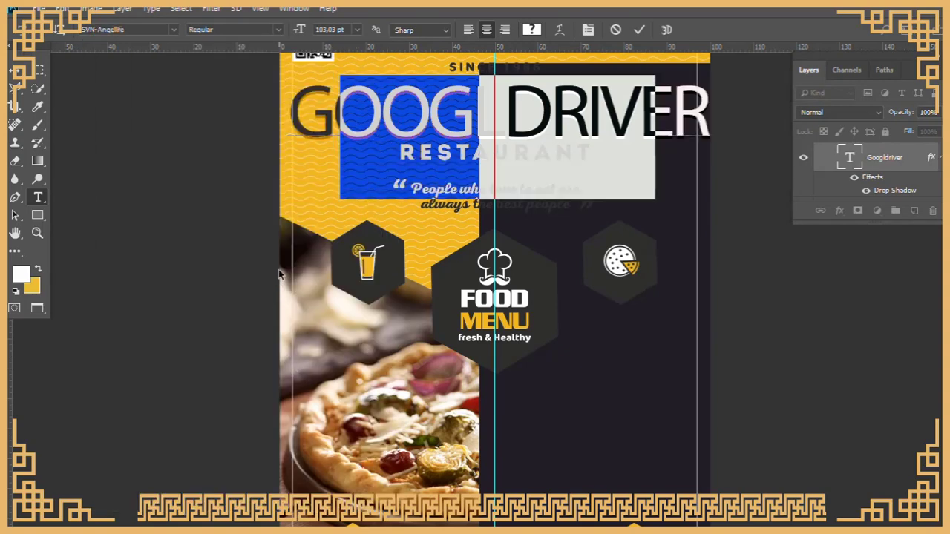
{"action": "key", "text": "ctrl+h"}
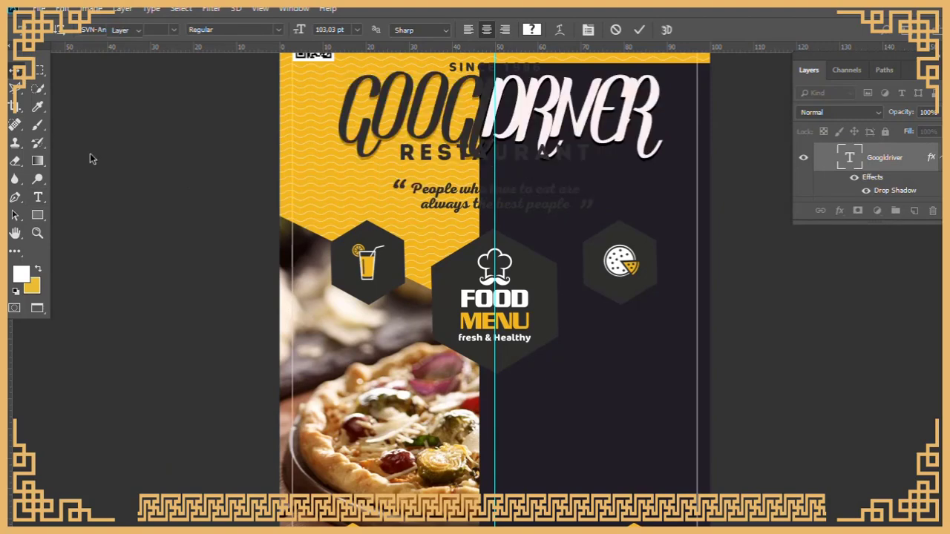
- Scale the headline to 62.87% and place it between the Since line and RESTAURANT
{"action": "key", "text": "ctrl+t"}
{"action": "scroll", "coordinate": [404, 128], "scroll_direction": "up", "scroll_amount": 3}
{"action": "left_click_drag", "start_coordinate": [659, 172], "coordinate": [542, 227]}
{"action": "left_click_drag", "start_coordinate": [440, 265], "coordinate": [494, 222]}
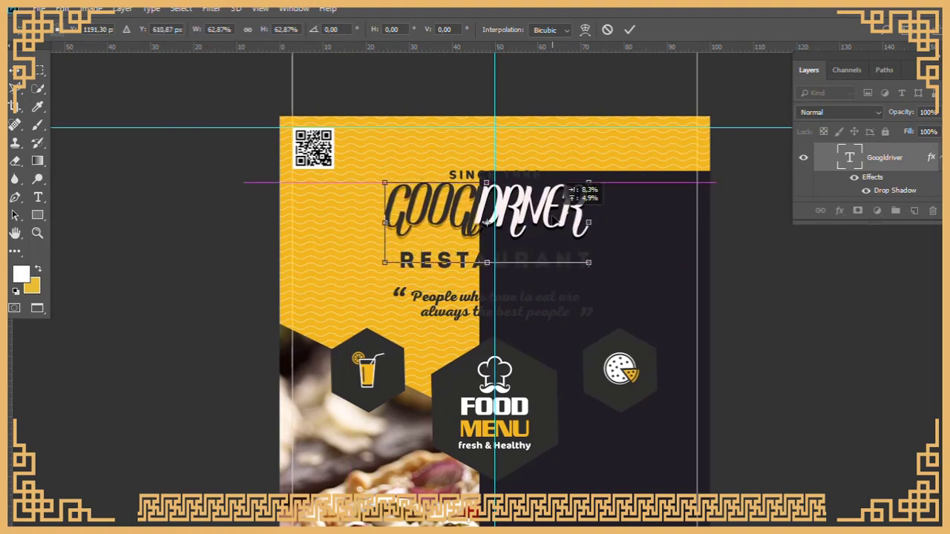
{"action": "left_click_drag", "start_coordinate": [495, 222], "coordinate": [494, 227]}
{"action": "key", "text": "Return"}
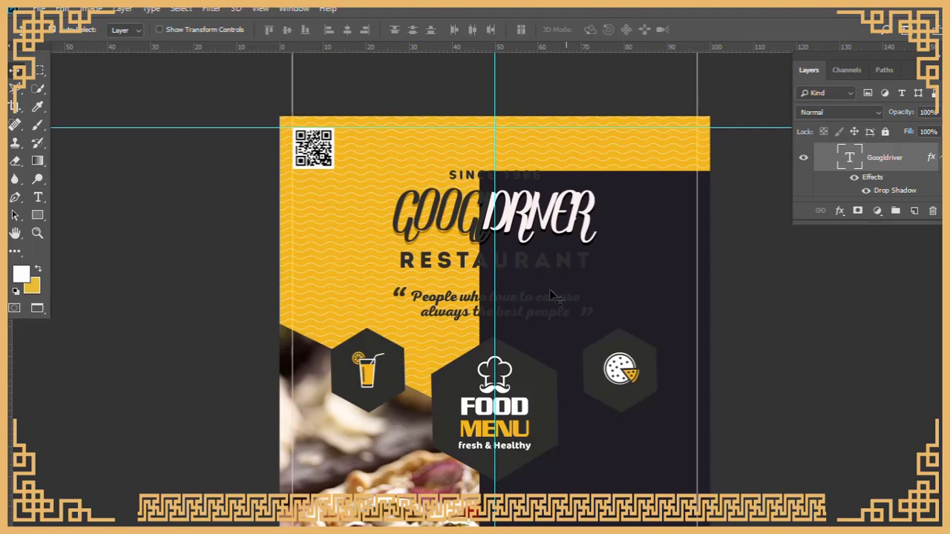
- Pan and zoom out to view the whole menu page, then change the screen mode
{"action": "key", "text": "h"}
{"action": "left_click_drag", "start_coordinate": [419, 289], "coordinate": [319, 185]}
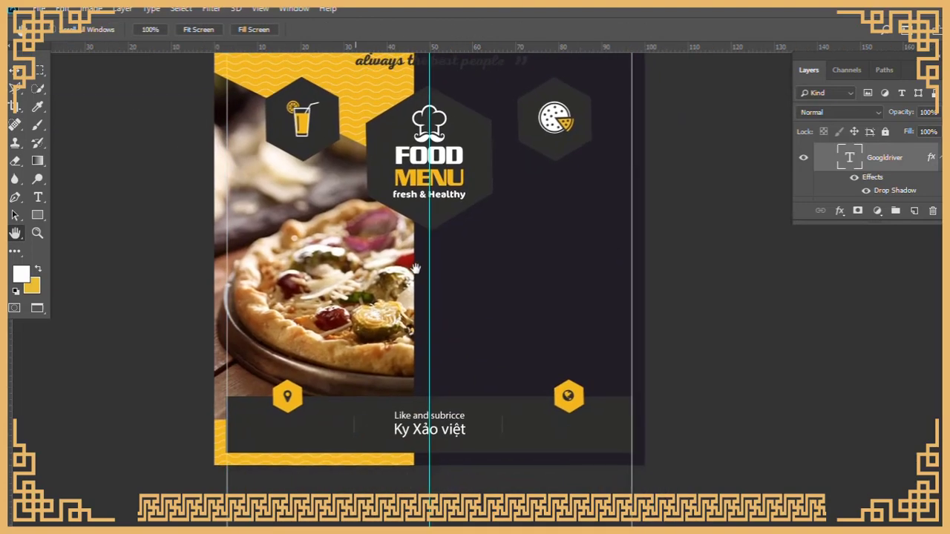
{"action": "key", "text": "ctrl+0"}
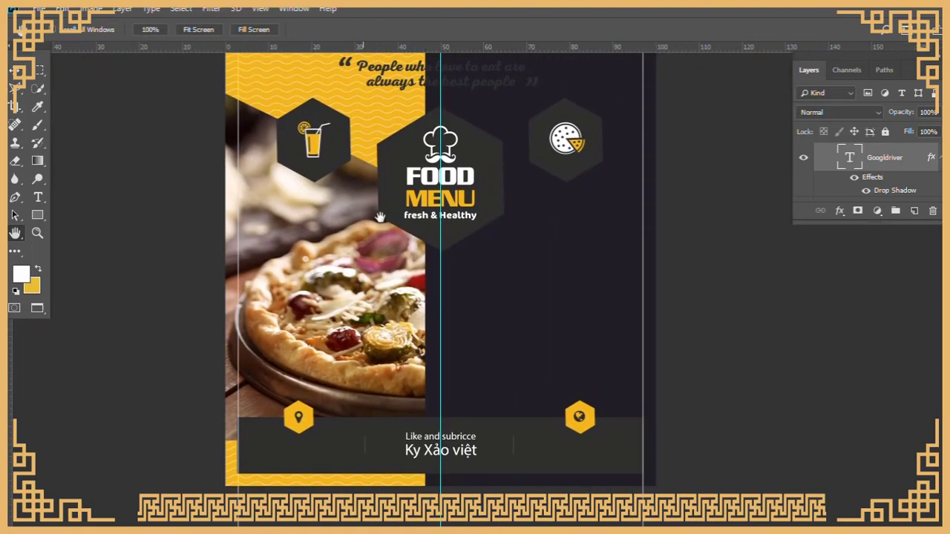
{"action": "key", "text": "f"}
{"action": "key", "text": "f"}
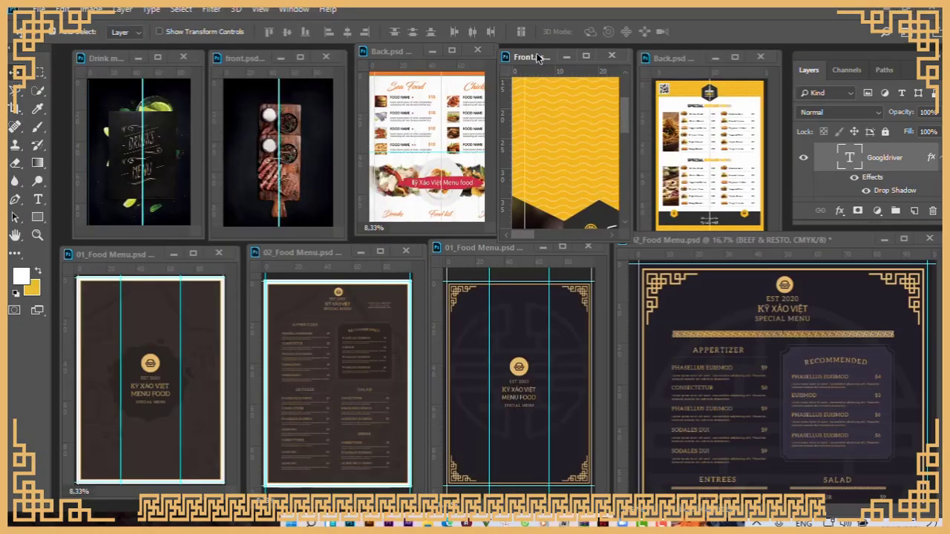
{"action": "key", "text": "ctrl+0"}
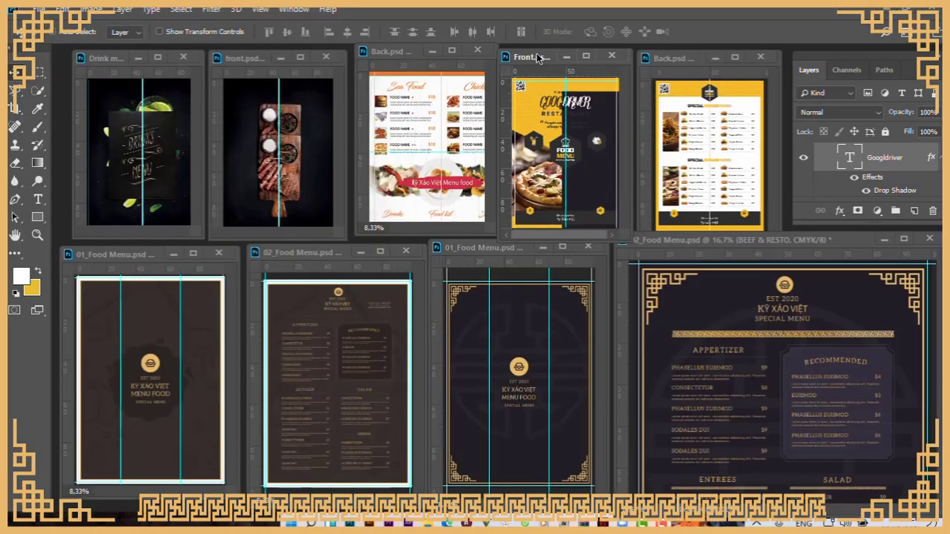
{"action": "double_click", "coordinate": [663, 67]}
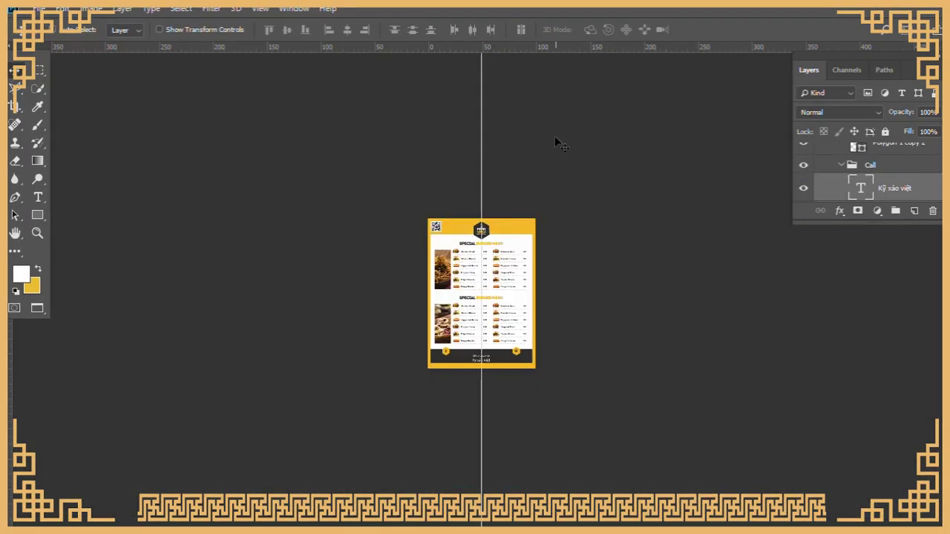
{"action": "key", "text": "ctrl+0"}
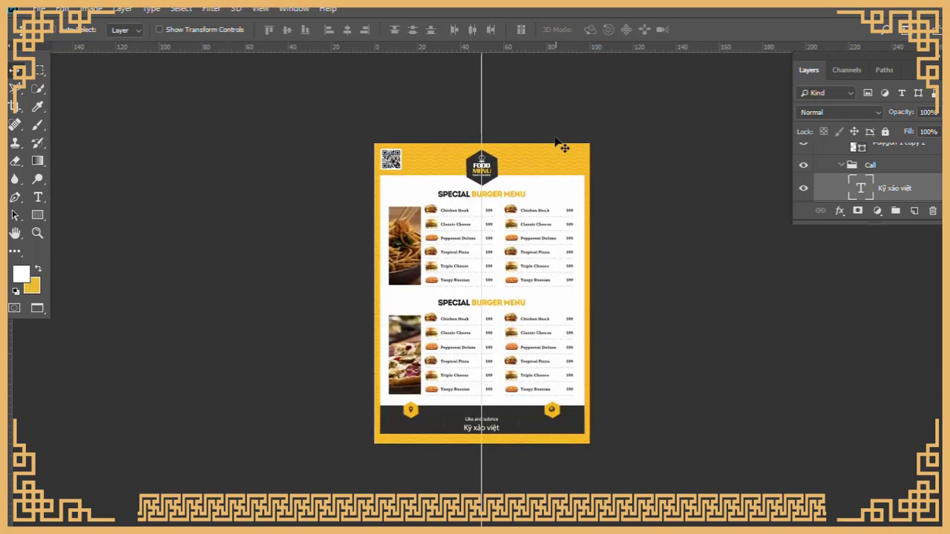
{"action": "scroll", "coordinate": [869, 170], "scroll_direction": "up", "scroll_amount": 5}
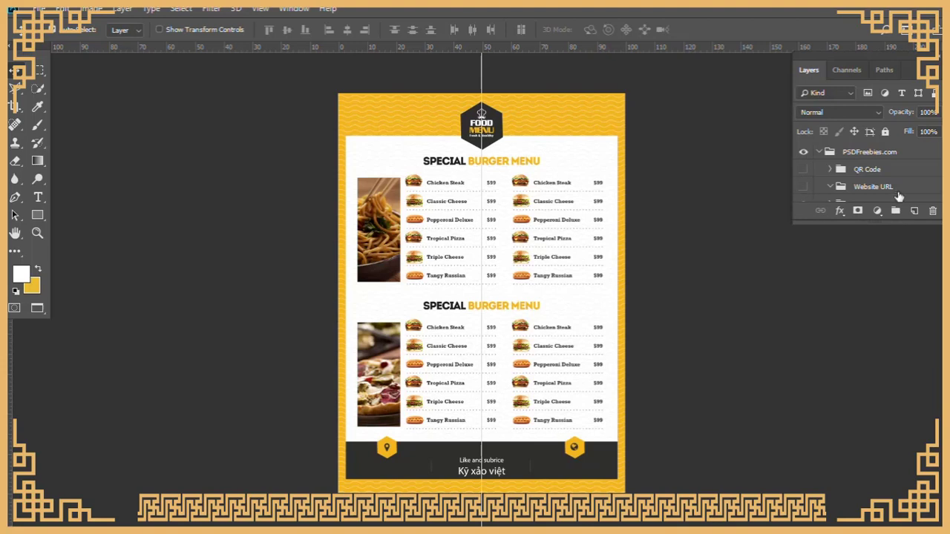
{"action": "scroll", "coordinate": [817, 170], "scroll_direction": "down", "scroll_amount": 2}
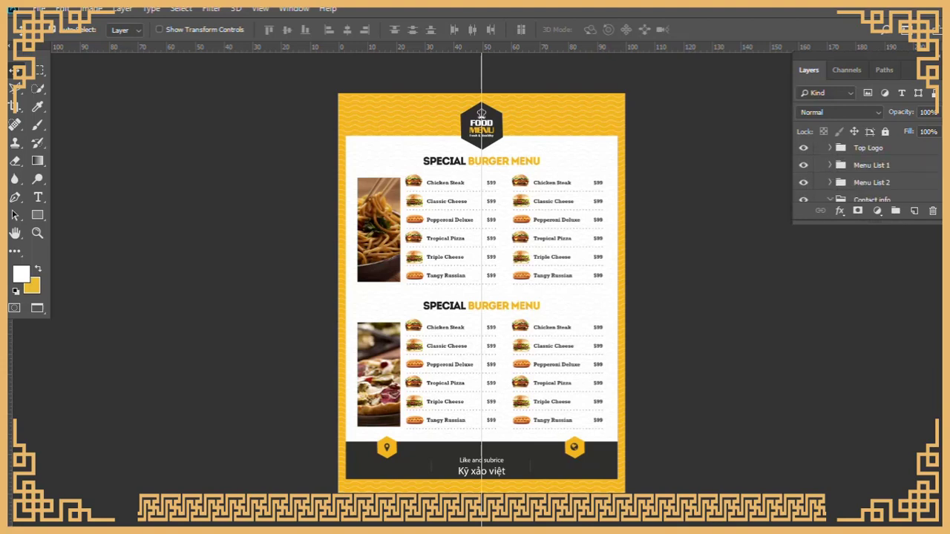
{"action": "scroll", "coordinate": [816, 171], "scroll_direction": "down", "scroll_amount": 2}
{"action": "scroll", "coordinate": [817, 171], "scroll_direction": "down", "scroll_amount": 2}
{"action": "left_click", "coordinate": [818, 180]}
{"action": "left_click", "coordinate": [803, 159]}
{"action": "left_click", "coordinate": [803, 159]}
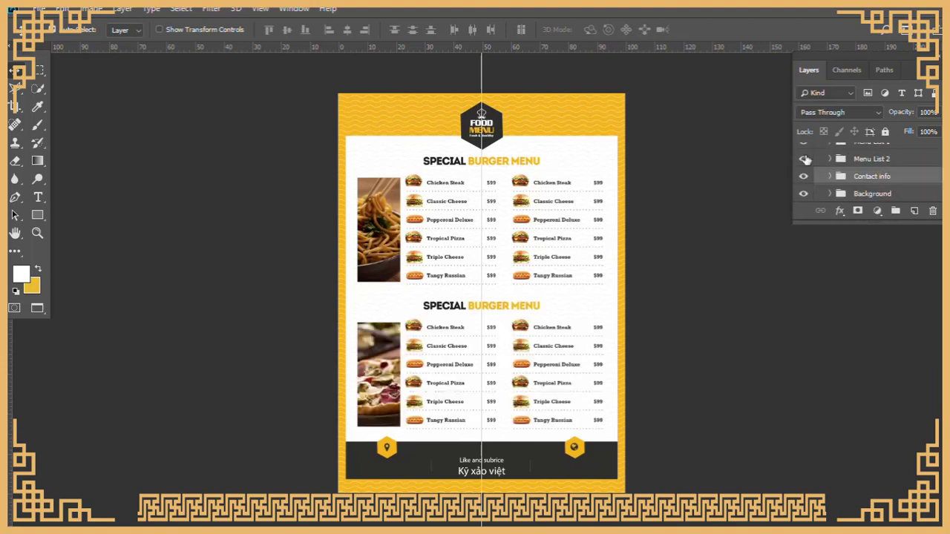
{"action": "left_click", "coordinate": [803, 141]}
{"action": "left_click", "coordinate": [803, 194]}
{"action": "left_click", "coordinate": [803, 194]}
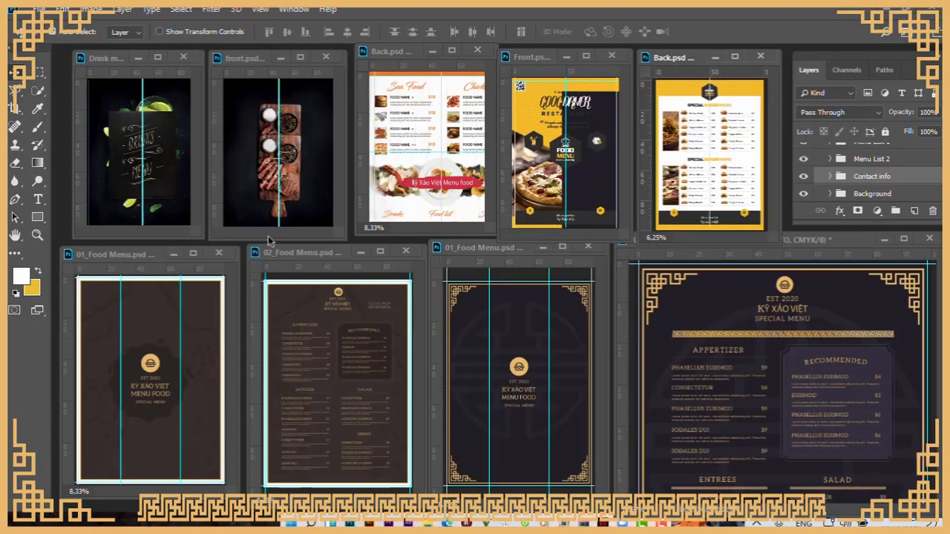
{"action": "double_click", "coordinate": [134, 256]}
{"action": "key", "text": "ctrl+plus"}
{"action": "key", "text": "ctrl+plus"}
{"action": "key", "text": "ctrl+plus"}
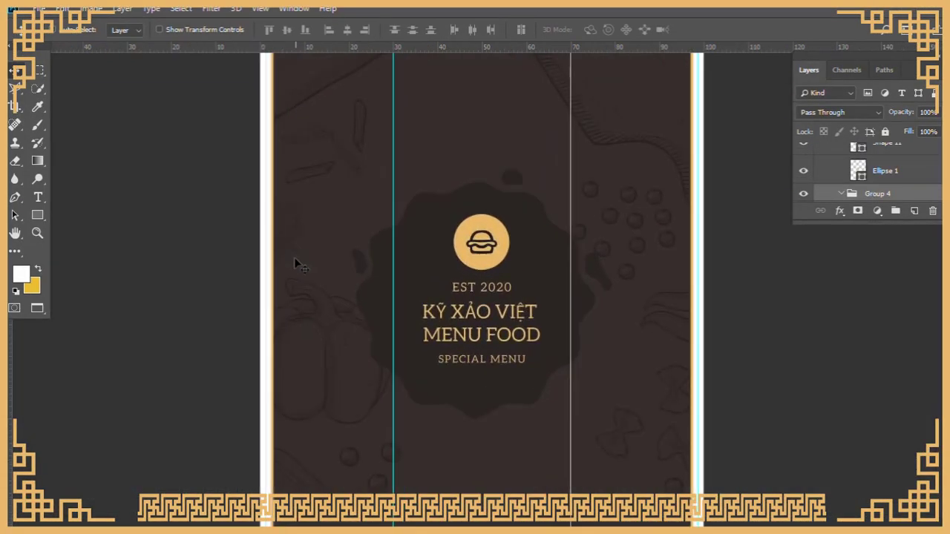
{"action": "key", "text": "ctrl+minus"}
{"action": "scroll", "coordinate": [869, 171], "scroll_direction": "down", "scroll_amount": 3}
{"action": "left_click", "coordinate": [803, 150]}
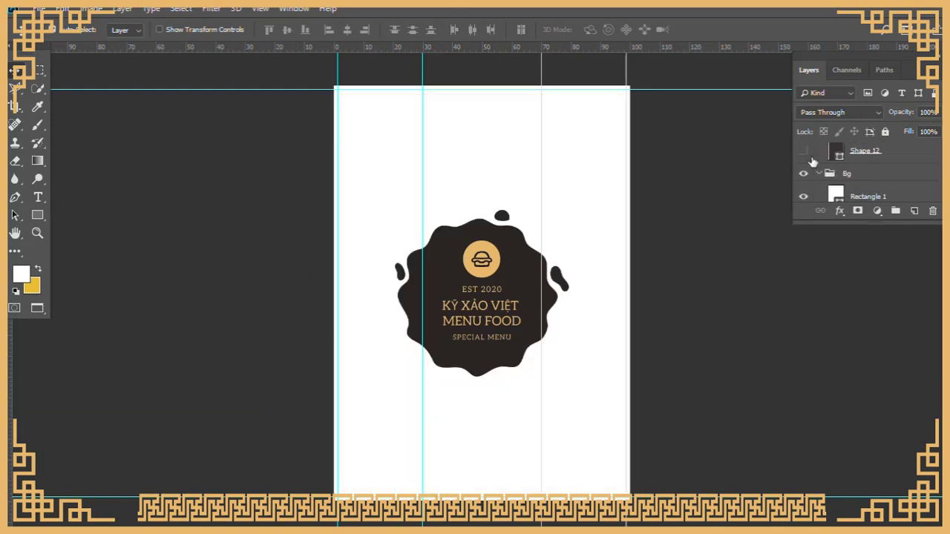
{"action": "left_click", "coordinate": [804, 195]}
{"action": "left_click_drag", "start_coordinate": [803, 173], "coordinate": [803, 150]}
{"action": "left_click", "coordinate": [803, 151]}
{"action": "scroll", "coordinate": [869, 170], "scroll_direction": "up", "scroll_amount": 3}
{"action": "left_click", "coordinate": [498, 263]}
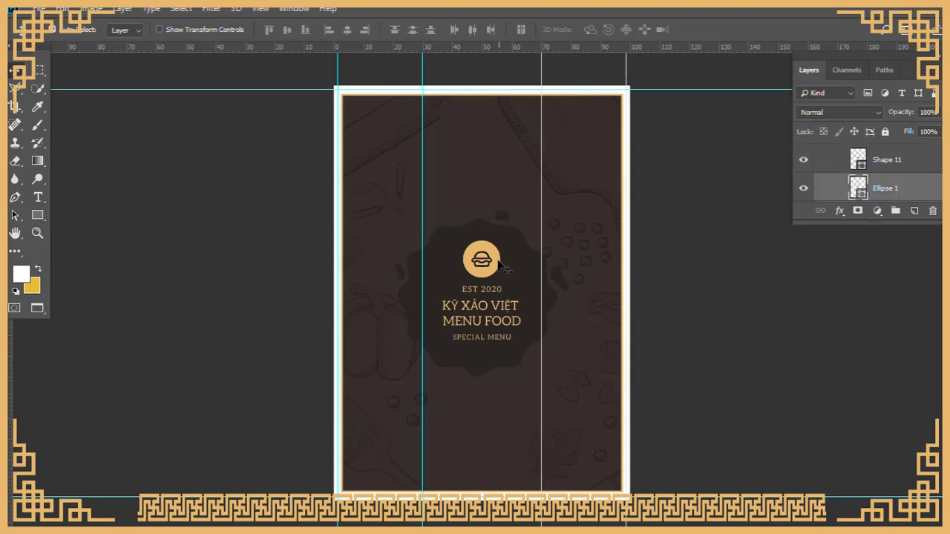
{"action": "left_click", "coordinate": [803, 189]}
{"action": "left_click", "coordinate": [803, 160]}
{"action": "left_click", "coordinate": [501, 313]}
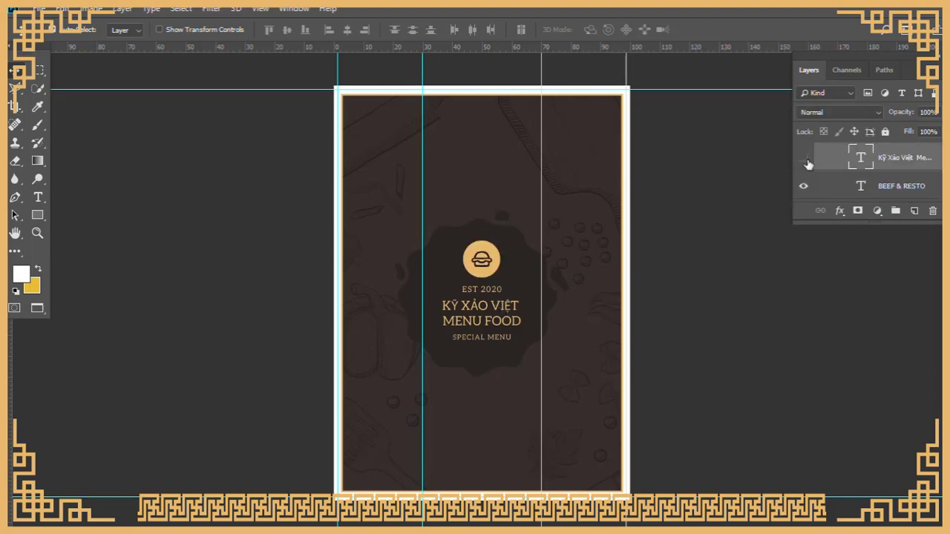
{"action": "key", "text": "f"}
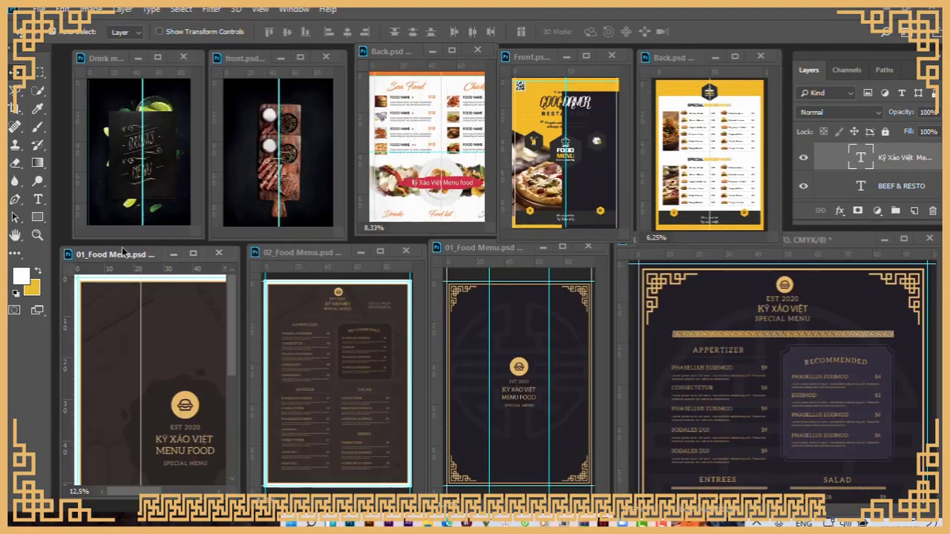
- Maximize the gold-framed 01_Food Menu window and fit the page to the screen
{"action": "key", "text": "ctrl+minus"}
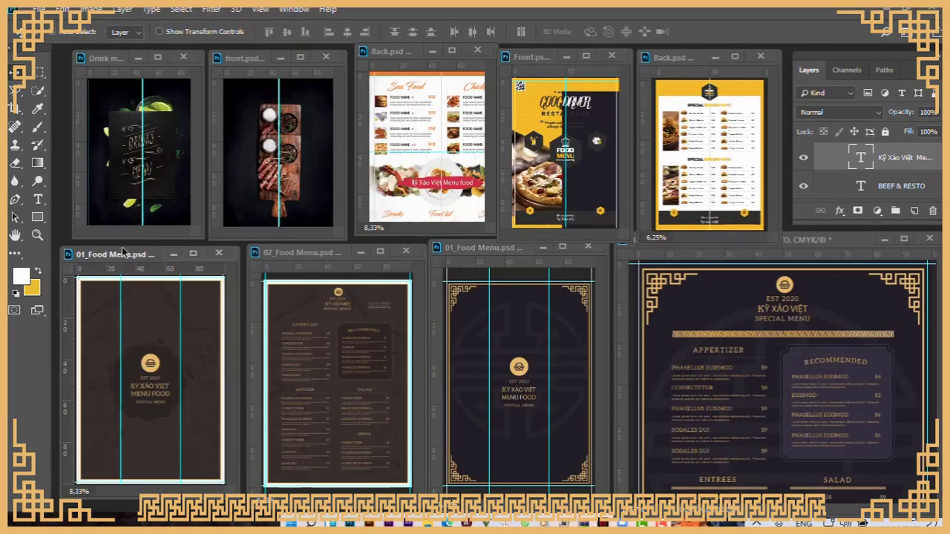
{"action": "left_click", "coordinate": [466, 250]}
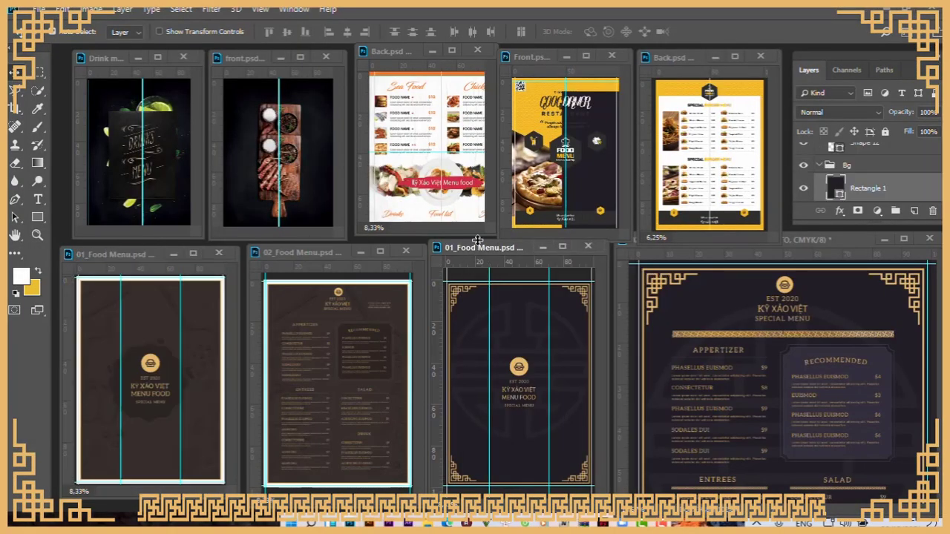
{"action": "double_click", "coordinate": [476, 251]}
{"action": "key", "text": "ctrl+0"}
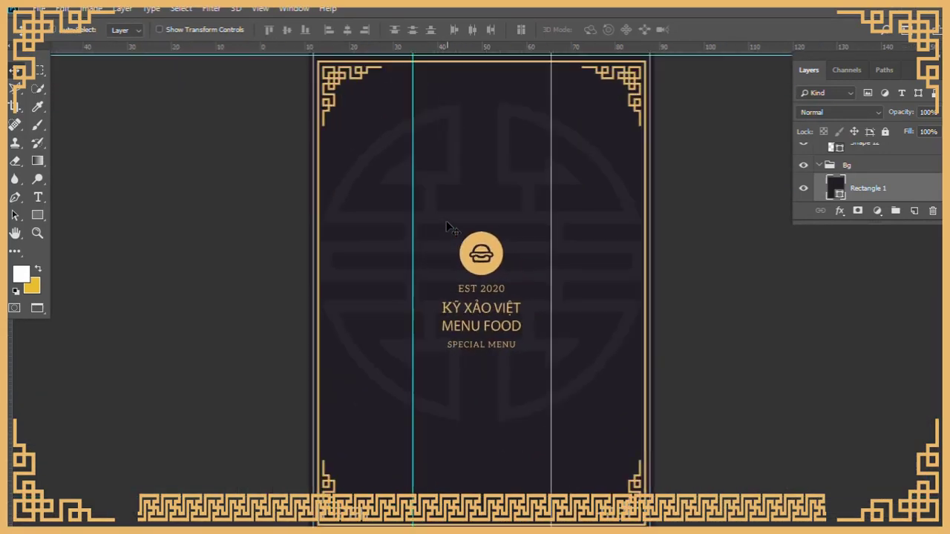
- Check the cover title and SPECIAL MENU layers by hiding and reshowing them
{"action": "left_click", "coordinate": [490, 306], "text": "ctrl"}
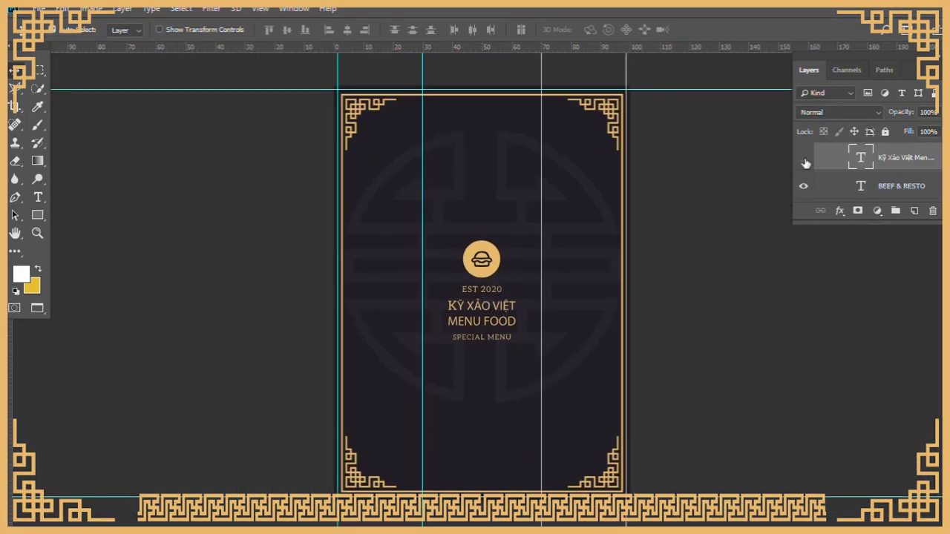
{"action": "left_click", "coordinate": [804, 159]}
{"action": "left_click", "coordinate": [805, 186]}
{"action": "key", "text": "ctrl+z"}
{"action": "left_click", "coordinate": [491, 265], "text": "ctrl"}
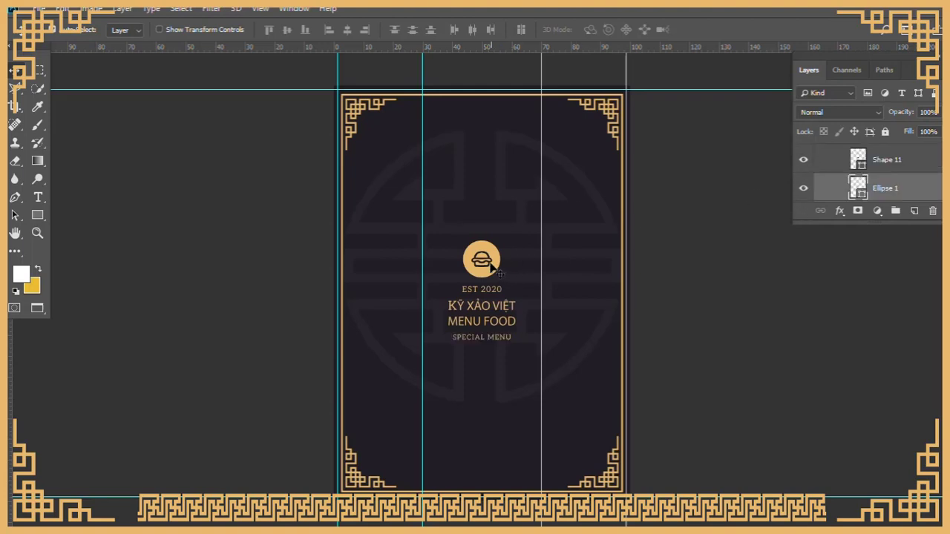